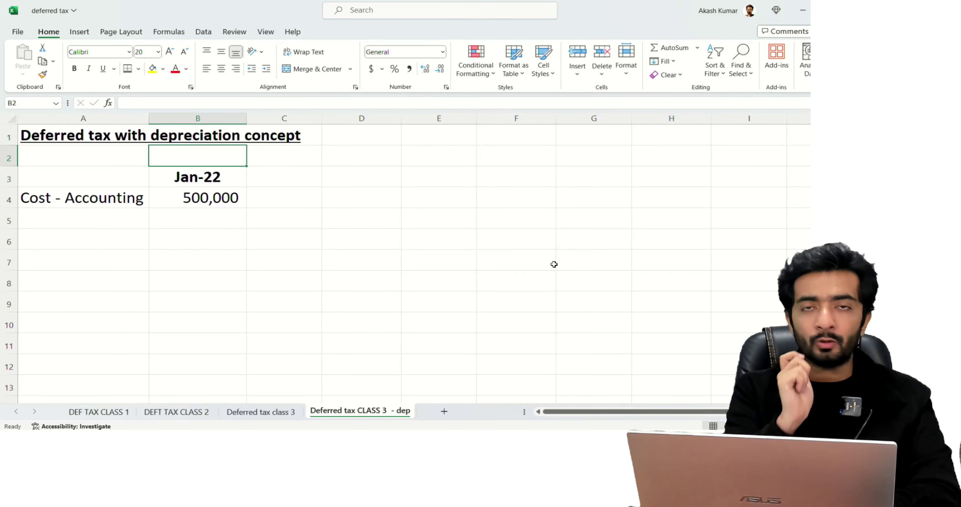
Shorten the label in A4 to "Cost" and center it in its cell.
key(Left)
key(Down)
key(Down)
key(F2)
key(ctrl+shift+Left)
key(ctrl+shift+Left)
key(BackSpace)
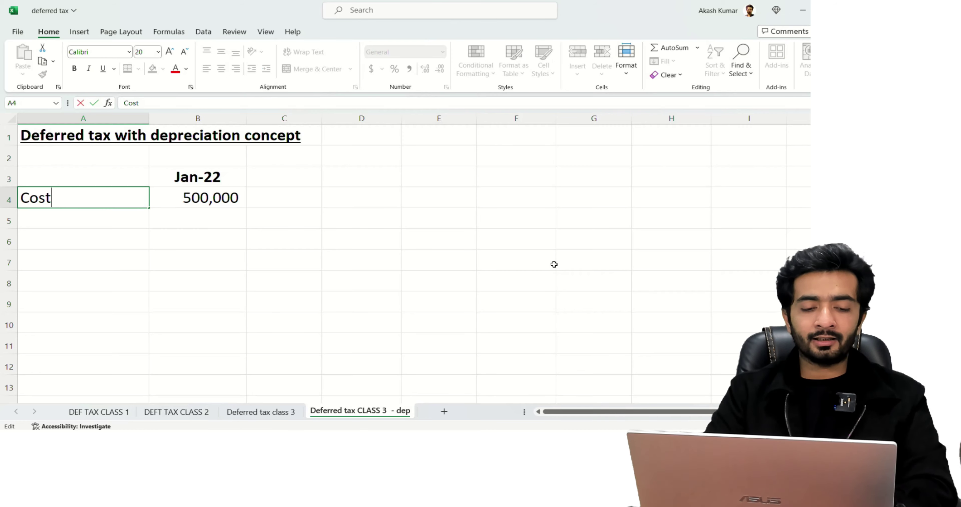
key(Tab)
key(Left)
key(alt+h)
key(a)
key(c)
Enter the heading "Accounting - IFRS" in B2, above the Jan-22 date.
key(Up)
key(Right)
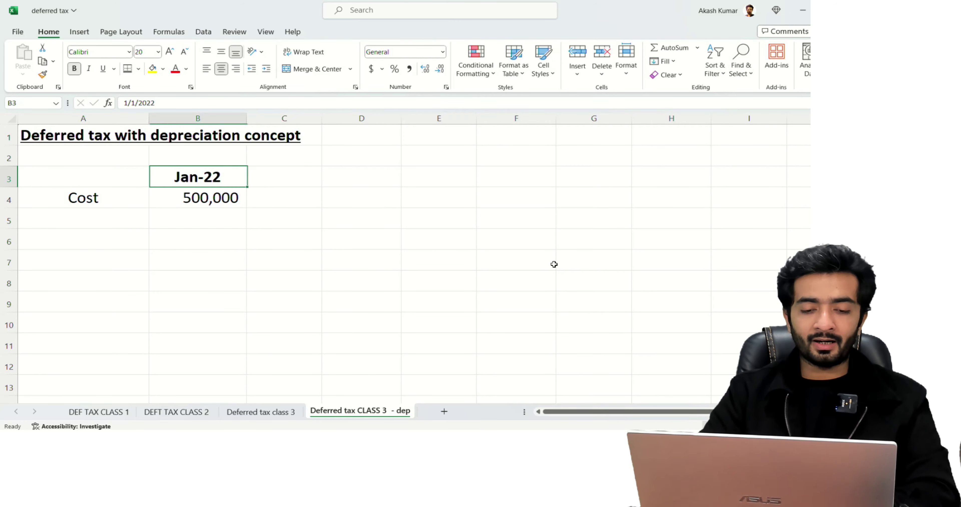
key(Up)
text(Accountin)
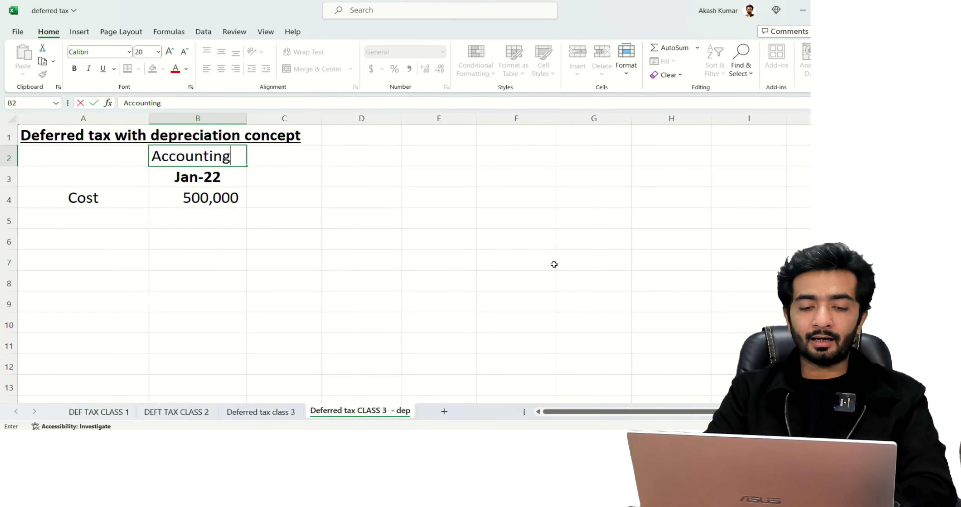
text(g - IFR)
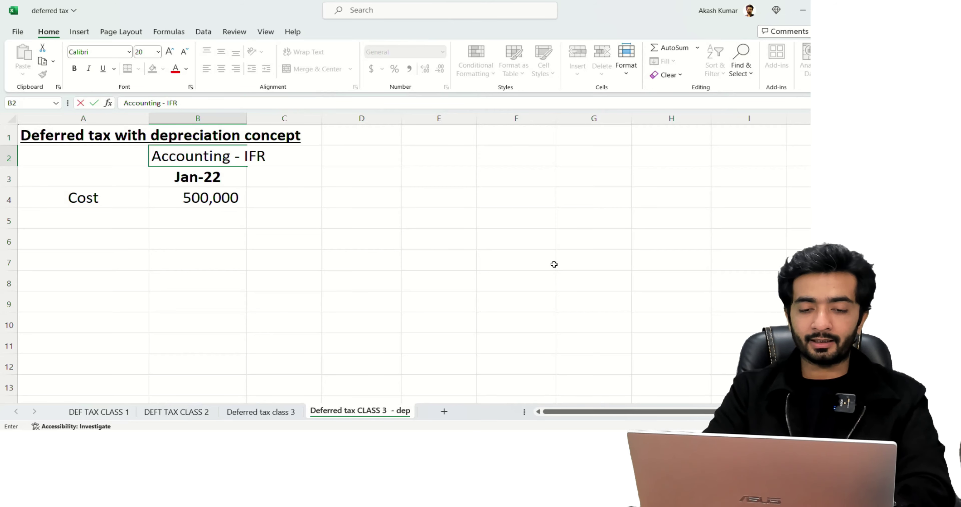
text(S)
key(Return)
Autofit column B to the width of the "Accounting - IFRS" heading.
key(alt+h)
key(o)
key(i)
key(ctrl+z)
key(Up)
key(alt+h)
key(o)
key(i)
Insert a blank row above the "Accounting - IFRS" heading and make the heading bold.
key(shift+space)
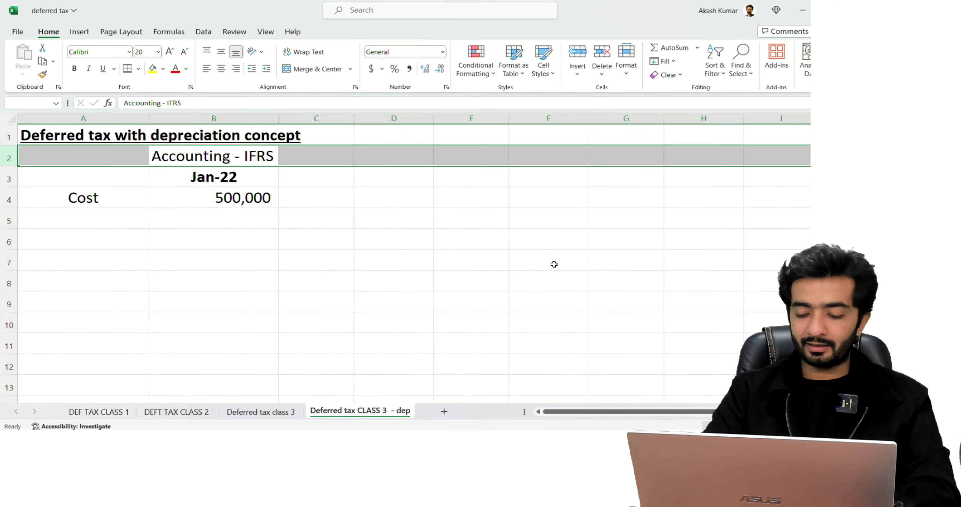
key(ctrl+shift+plus)
key(Down)
key(ctrl+b)
Add the label "Dep Life 5 years" in A6 below Cost and center it.
key(Down)
key(Down)
key(Down)
key(Left)
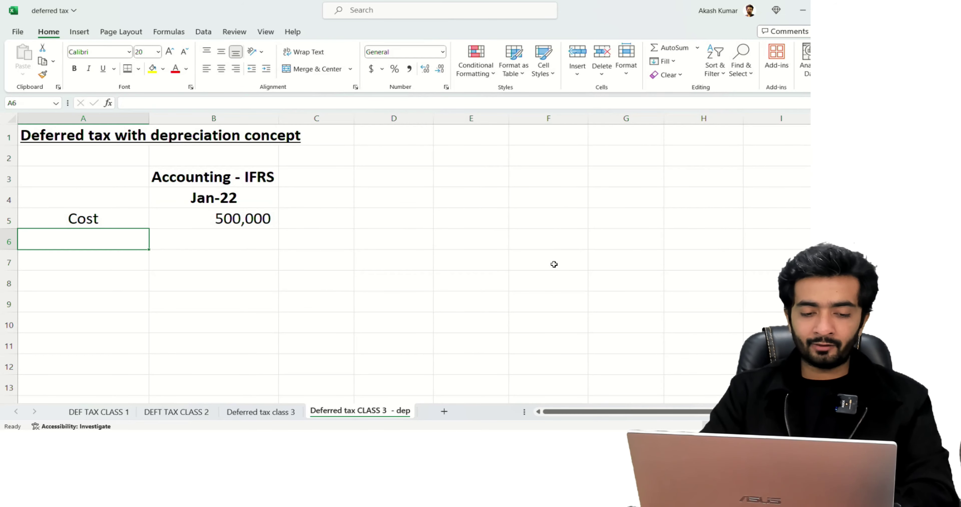
text(Dep Life)
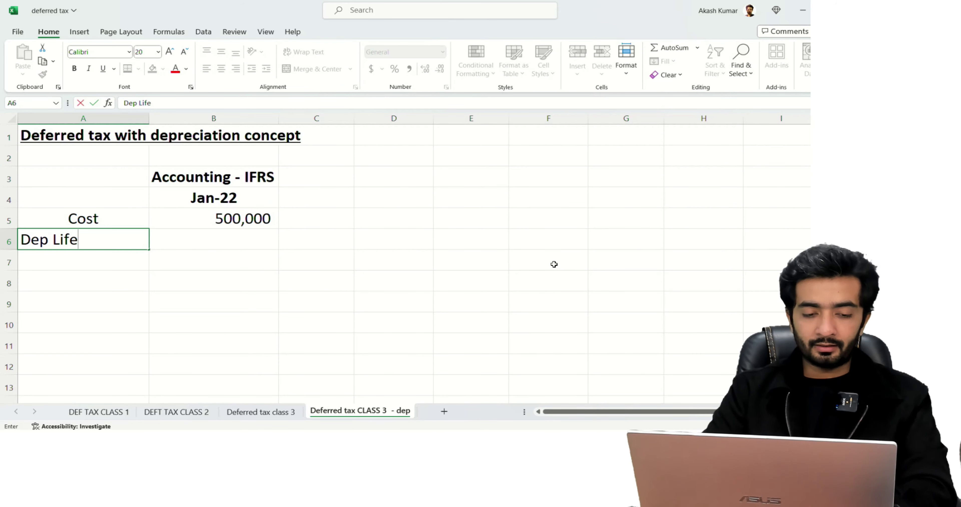
text( 5 years)
key(Return)
key(Up)
key(alt+h)
key(a)
key(c)
key(Right)
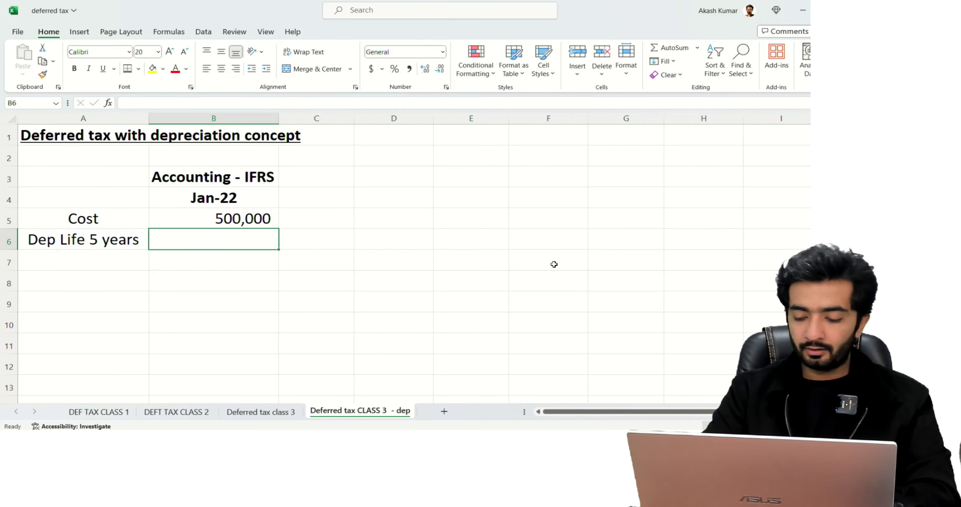
Calculate the yearly depreciation in B6 as the cost in B5 divided by 5, with a negative sign.
text(=)
key(Up)
text(/)
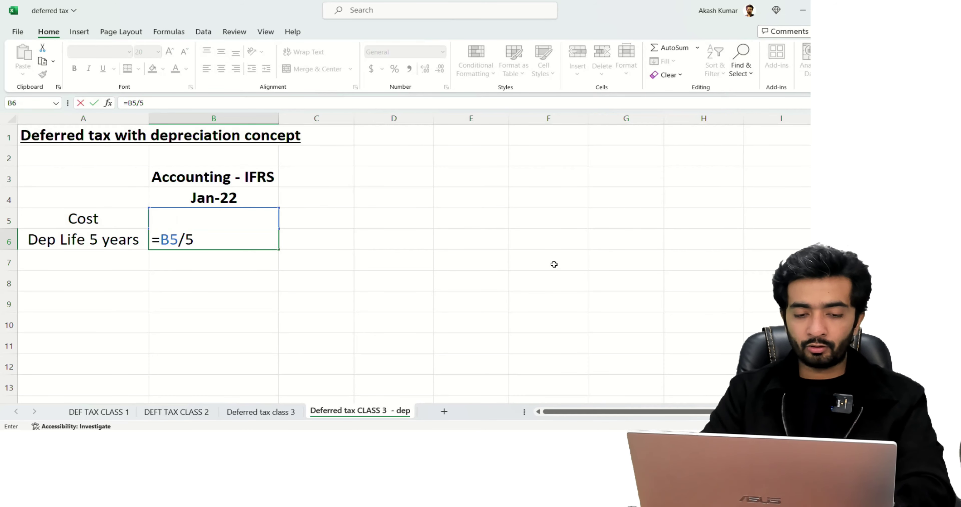
text(5)
key(Return)
key(Up)
key(F2)
key(Left)
key(Left)
text(-)
key(Return)
text(=)
key(Up)
key(shift+Up)
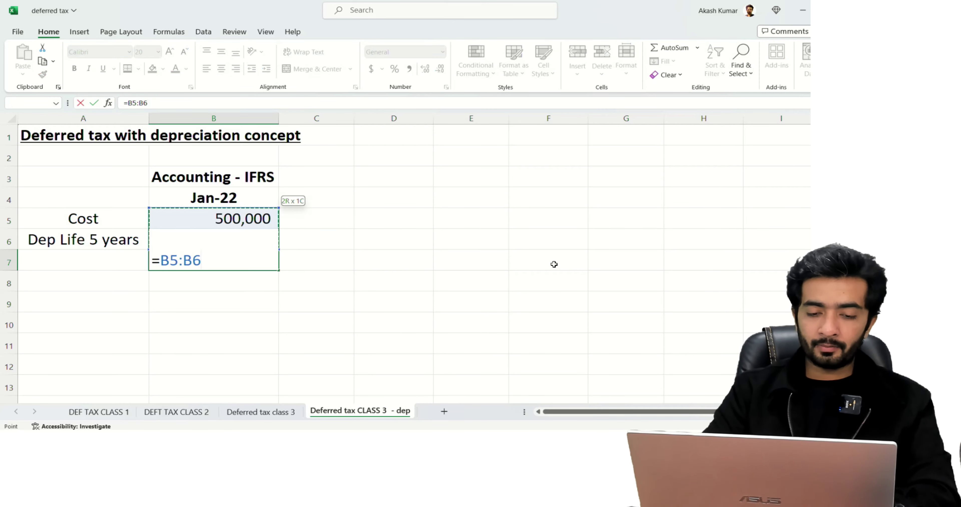
key(Escape)
Calculate the remaining book value in B7 with the formula =B5+B6.
text(=)
key(Up)
key(Up)
text(+)
key(Up)
key(Return)
key(Up)
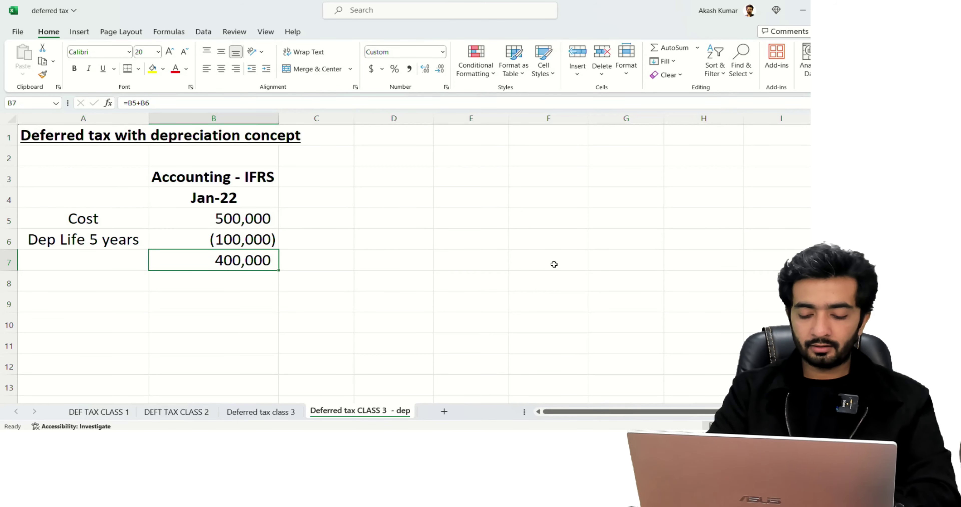
Label the book value row with the date 31 Dec 2022 in A7 and center it.
key(Left)
text(31 Dec 2202)
key(Return)
text(\)
key(Up)
key(alt)
key(Escape)
key(Down)
key(Delete)
key(Up)
key(alt)
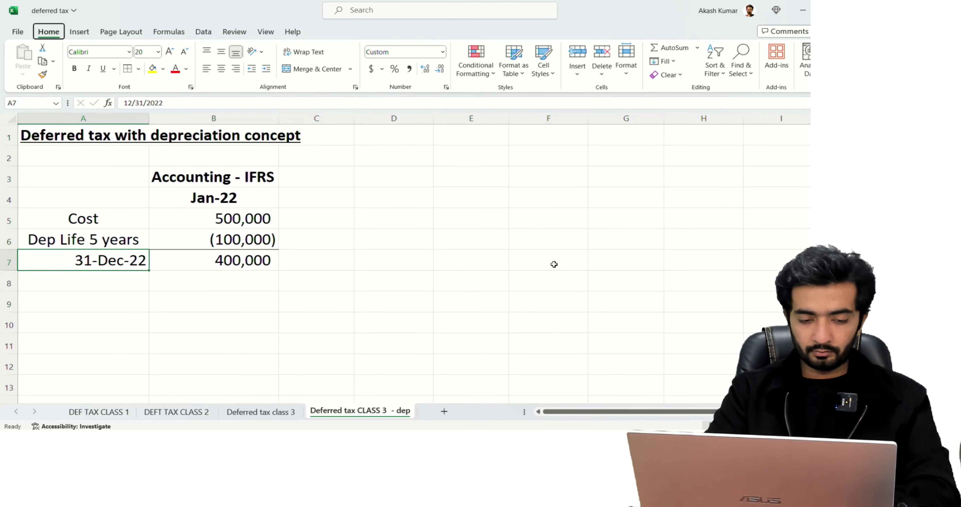
key(h)
key(a)
key(c)
key(Down)
text(Dep)
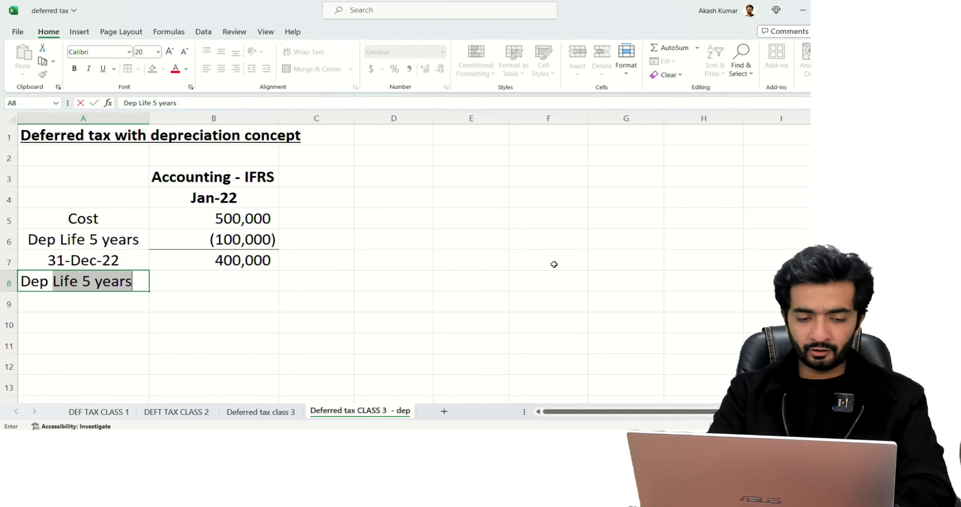
key(Escape)
Replace the depreciation label in A6 with "Dep FTY 2022".
key(Up)
key(Up)
text(Dep )
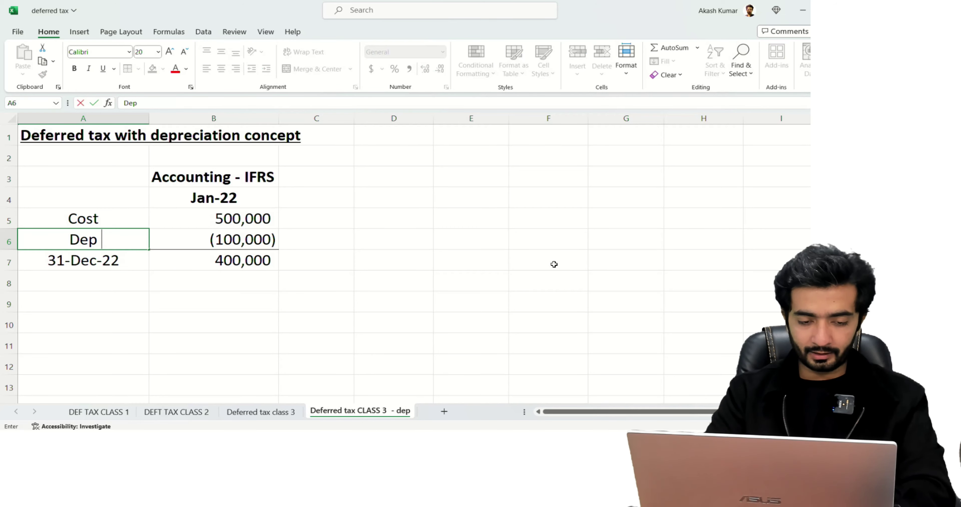
text(FTY 2022)
key(Return)
Copy the "Dep FTY 2022" label to A8 and change it to "Dep FTY 2023".
key(Up)
key(ctrl+c)
key(Down)
key(Down)
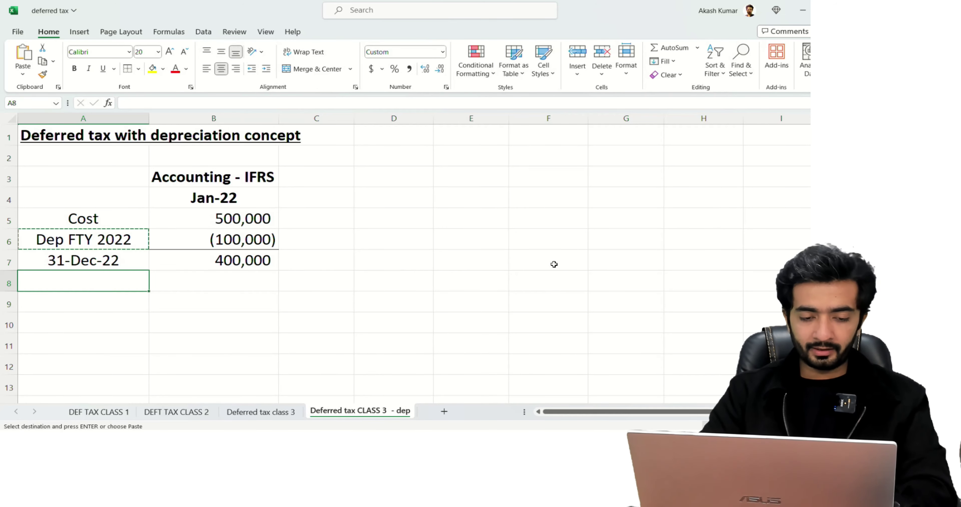
key(ctrl+v)
key(Escape)
key(Escape)
key(F2)
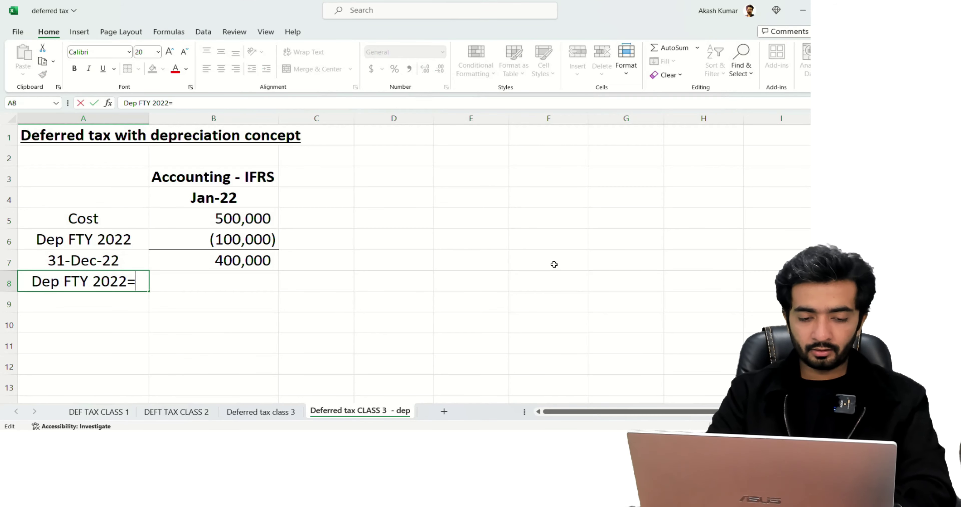
key(BackSpace)
text(3)
key(Tab)
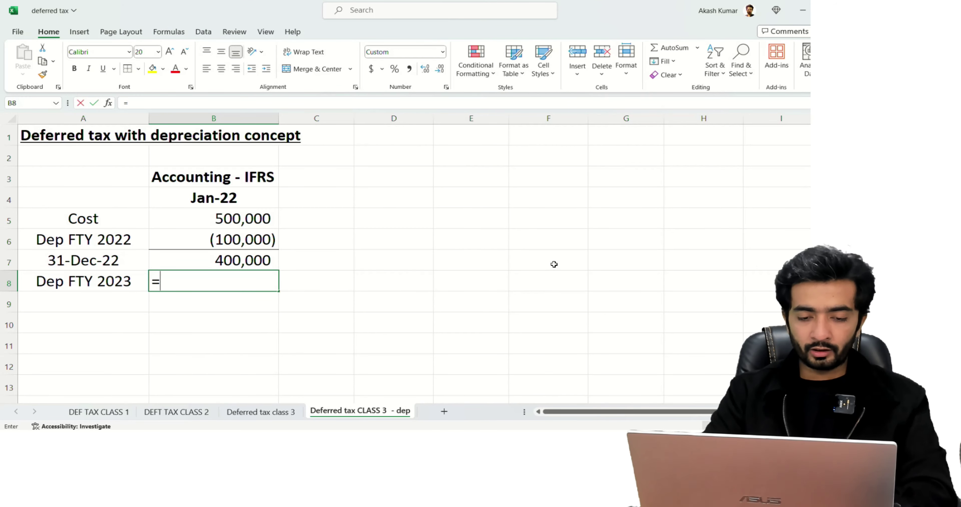
Calculate the 2023 depreciation in B8 as negative cost divided by 5, using an absolute reference to B5.
text(=)
key(Up)
key(Up)
key(Up)
text(/5)
key(Return)
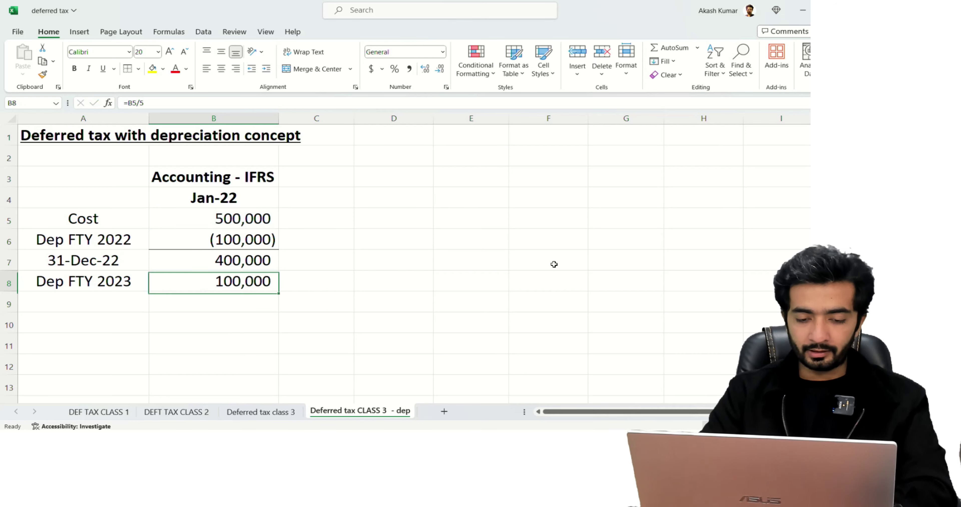
key(Up)
key(F2)
key(F4)
key(ctrl+Return)
Copy the depreciation formula from B8 to B10.
key(ctrl+c)
key(Down)
key(Down)
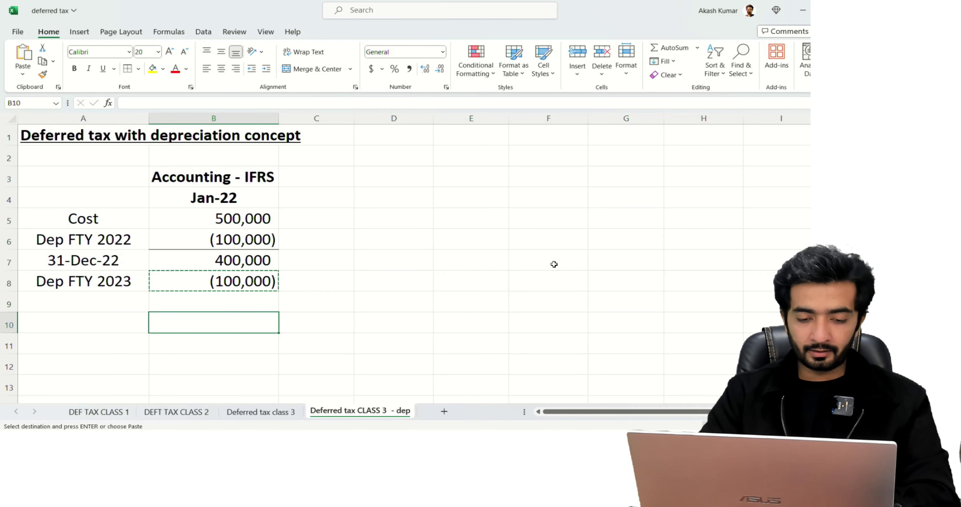
key(Up)
key(Down)
key(ctrl+v)
key(Down)
key(Down)
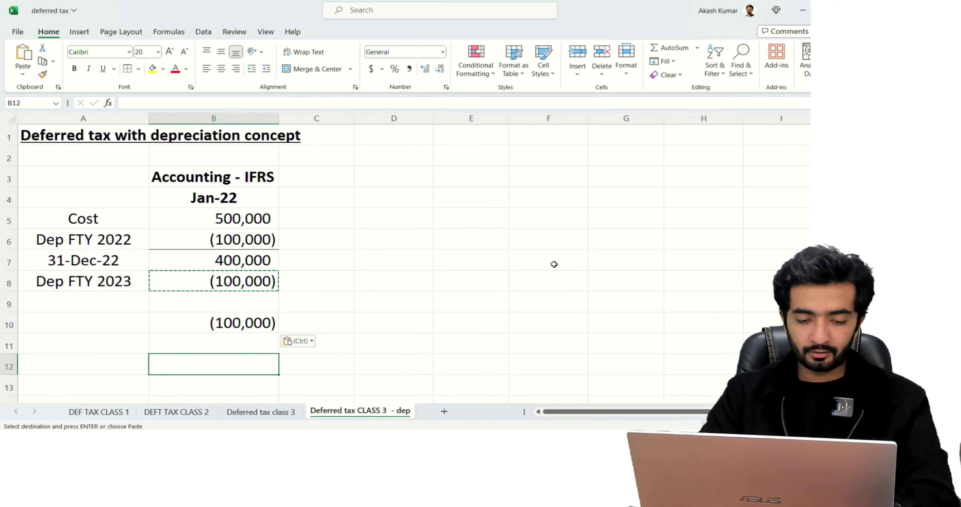
key(Escape)
Add a top border to B9, beneath the 2023 depreciation amount.
key(Up)
key(Up)
key(Up)
key(Up)
key(Down)
key(alt+h)
key(b)
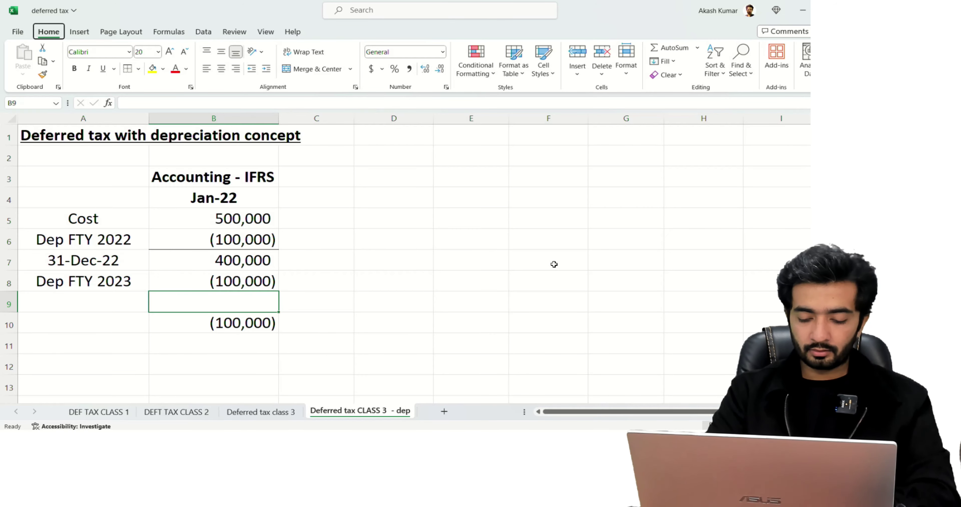
key(p)
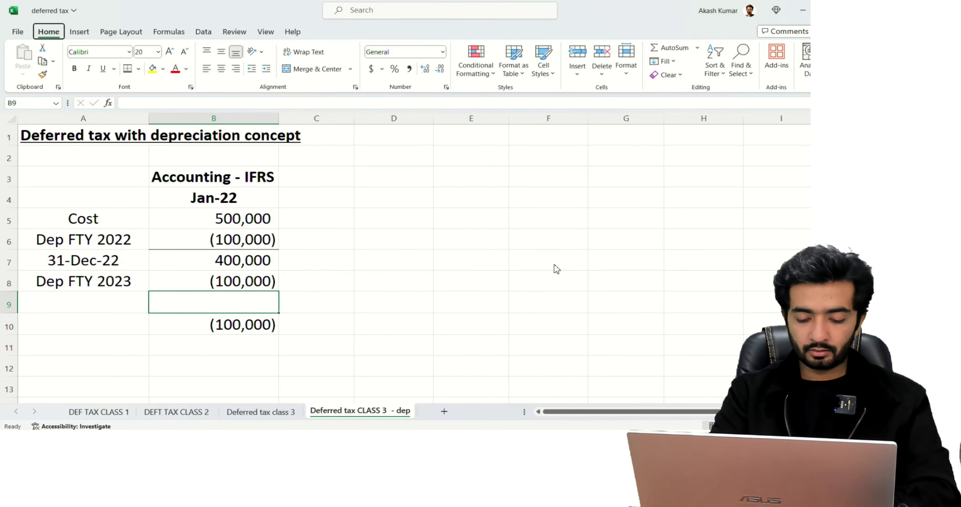
Calculate the 2023 closing book value in B9 with a SUM limited to B7:B8.
key(alt+equal)
key(Return)
key(Up)
key(F2)
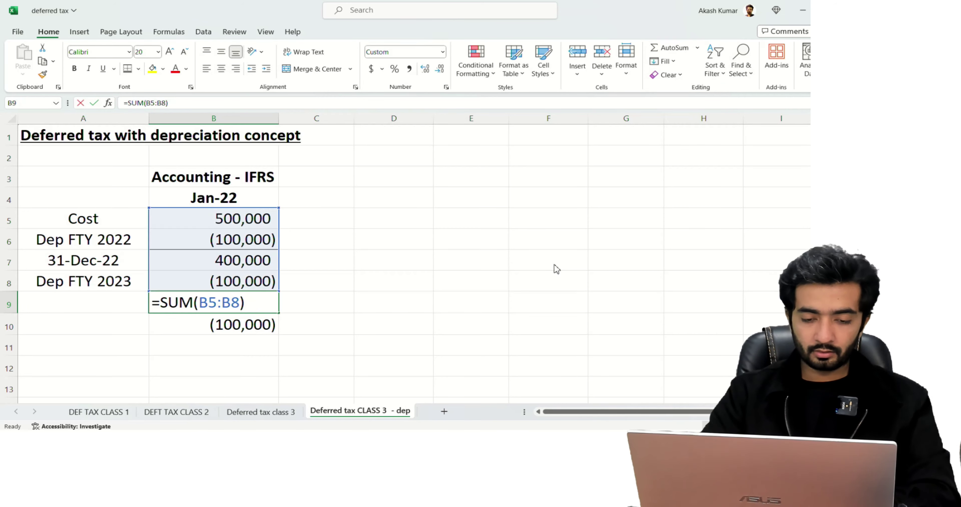
key(BackSpace)
key(BackSpace)
key(BackSpace)
key(BackSpace)
key(BackSpace)
key(BackSpace)
key(Up)
key(Up)
key(Up)
key(Down)
key(shift+Down)
key(Return)
key(Up)
key(Down)
key(Right)
key(Left)
key(alt+h)
key(b)
key(Escape)
key(Right)
key(Left)
Copy the "Dep FTY 2023" label from A8 to A10 and change it to "Dep FTY 2024".
key(Down)
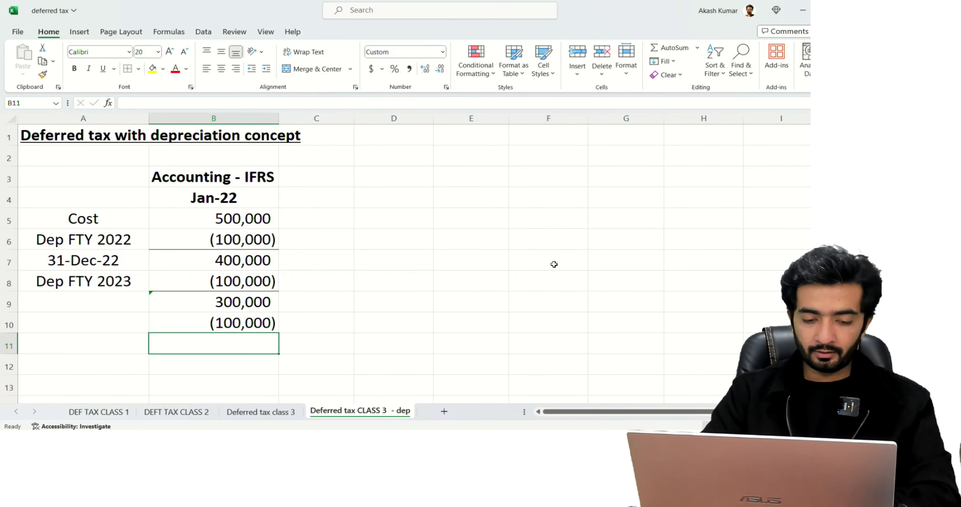
key(Left)
key(Up)
key(Up)
key(Up)
key(ctrl+c)
key(Down)
key(Down)
key(ctrl+v)
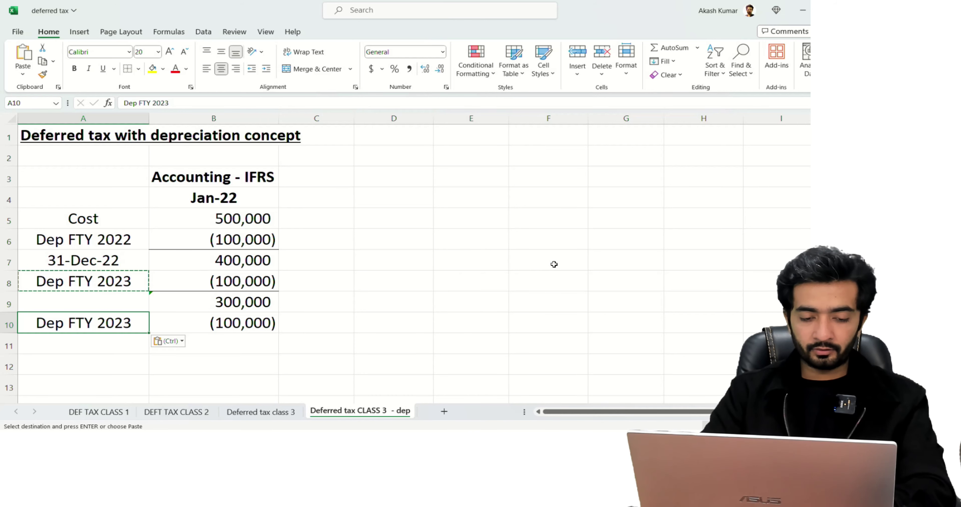
key(F2)
key(BackSpace)
text(4)
key(Return)
Copy the date label from A7 to A9 and change it to 31-Dec-23.
key(Up)
key(Up)
key(Up)
key(Up)
key(ctrl+c)
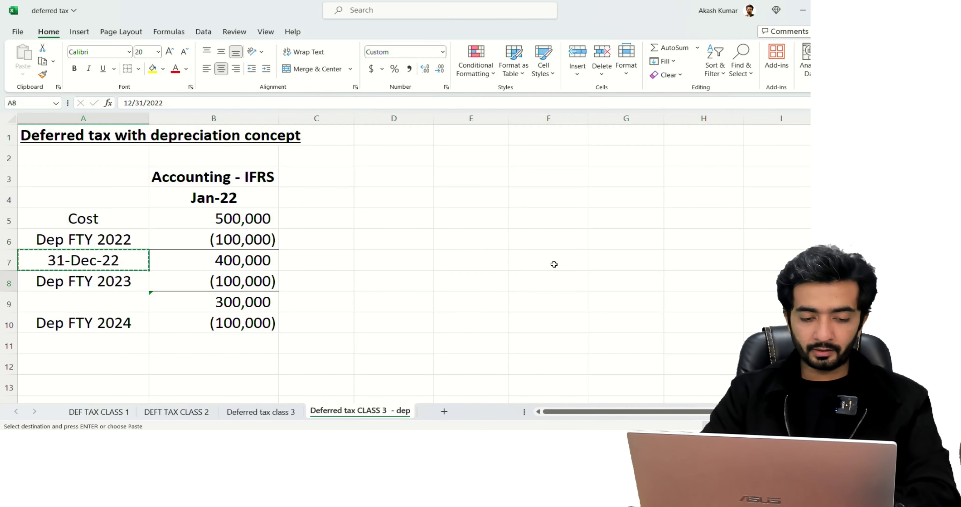
key(Down)
key(Down)
key(ctrl+v)
key(F2)
key(BackSpace)
text(3)
key(Return)
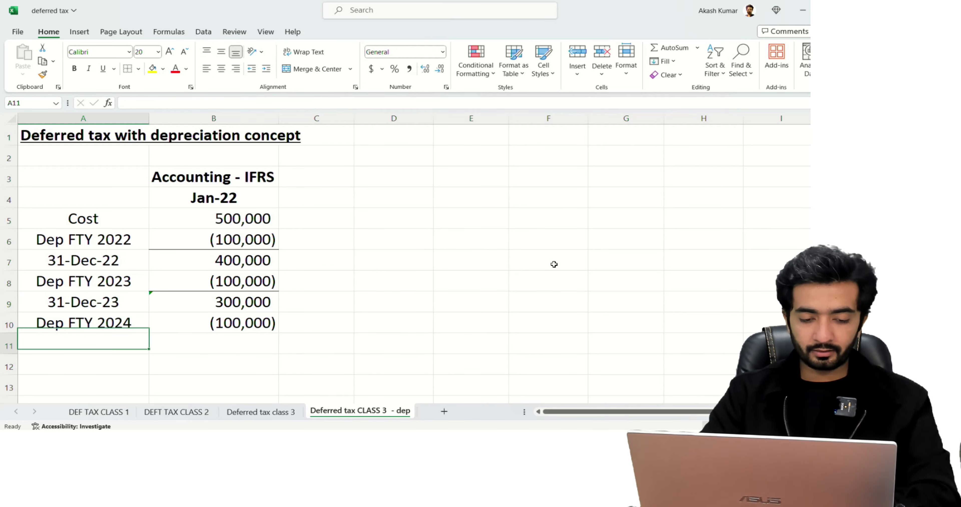
Calculate the 2024 closing book value in B11 with a SUM of B9:B10 and give the cell a top border.
key(Right)
key(Down)
text(=SUM()
key(Up)
key(Up)
key(Up)
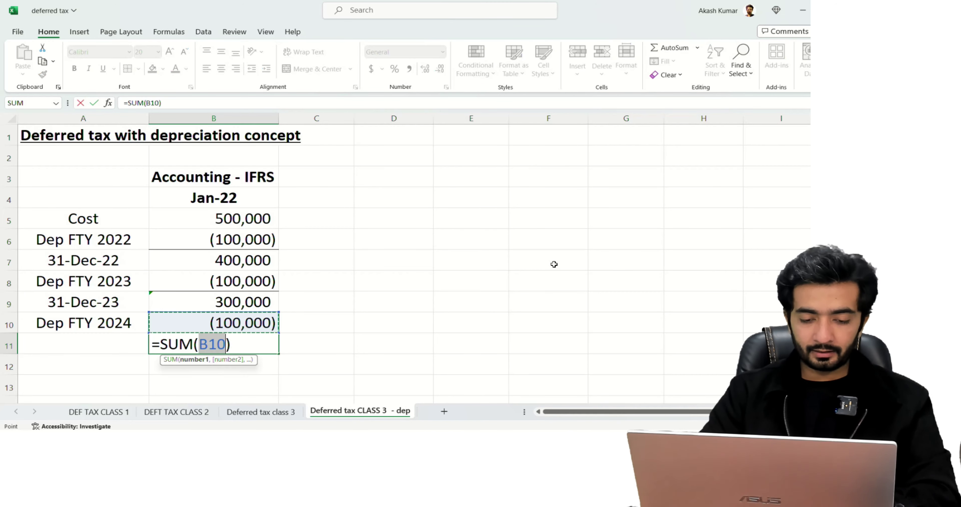
key(Down)
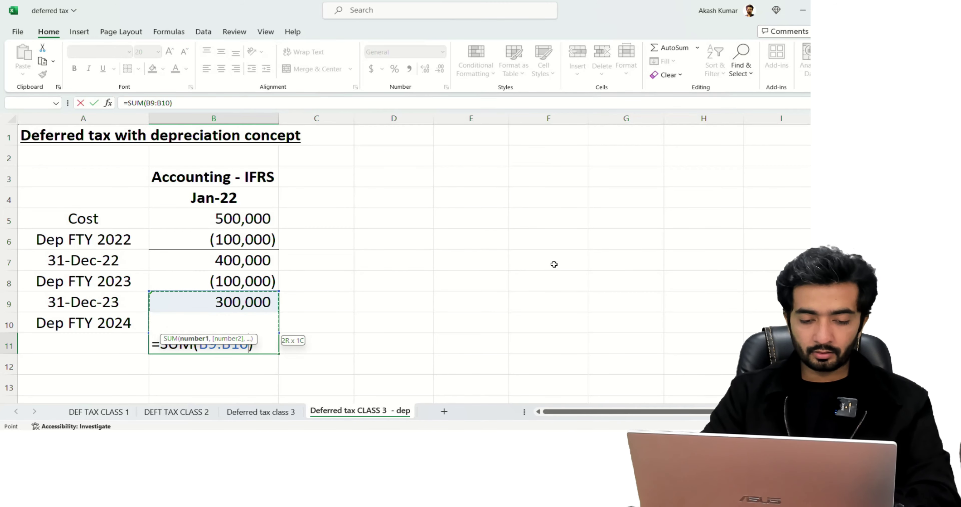
key(shift+Down)
key(ctrl+Return)
Copy the date label from A9 to A11 and change it to 31-Dec-24.
key(Left)
key(Up)
key(Up)
key(ctrl+c)
key(Down)
key(Down)
key(ctrl+v)
text(12/31/2024)
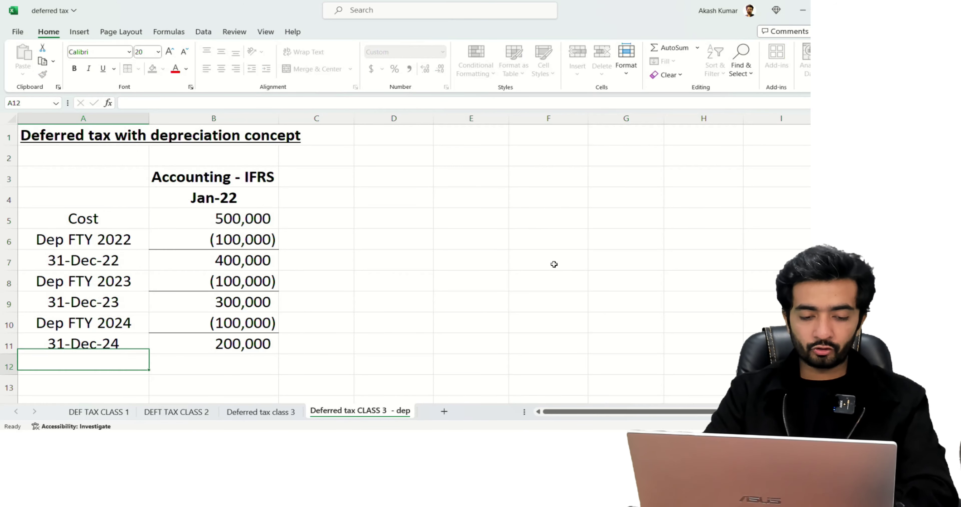
key(ctrl+Return)
key(Up)
key(Up)
key(Up)
key(Up)
key(Up)
key(Down)
key(Down)
key(Down)
key(Down)
key(Down)
key(Down)
key(Up)
key(Right)
key(Left)
key(Right)
key(Left)
Copy the "Dep FTY 2024" label from A10 to A12 and change it to "Dep FTY 2025".
key(Down)
key(Up)
key(Up)
key(ctrl+c)
key(Down)
key(Down)
key(ctrl+v)
key(Escape)
key(F2)
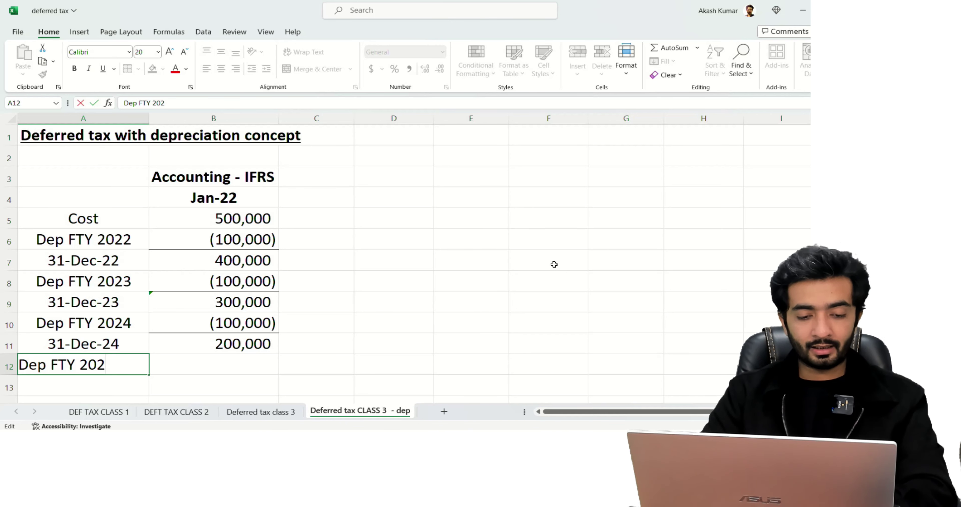
key(Return)
Copy the depreciation formula from B10 to B12.
key(Right)
key(Up)
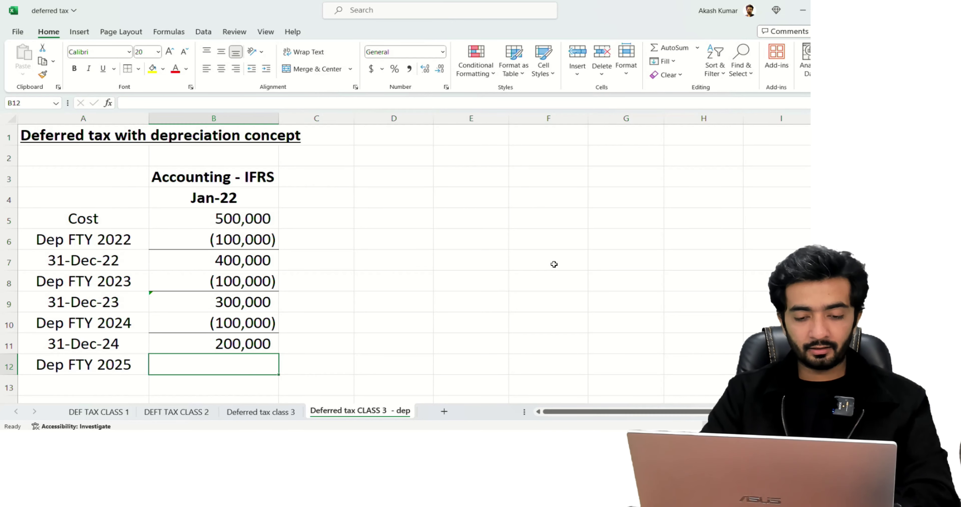
key(Up)
key(Up)
key(ctrl+c)
key(Down)
key(Down)
key(Return)
Calculate the 2025 closing book value in B13 with a SUM of B11:B12 and give the cell a top border.
key(Down)
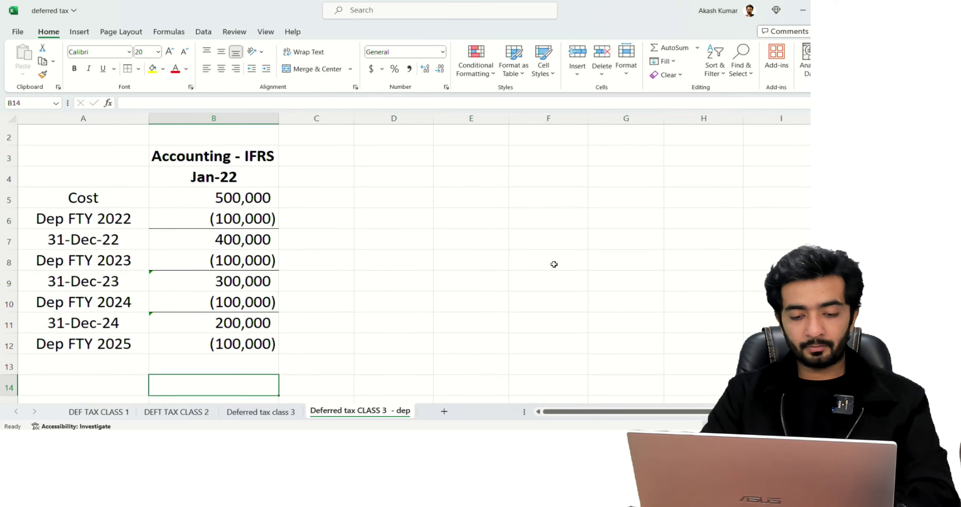
key(alt)
key(alt+=)
key(shift+Up)
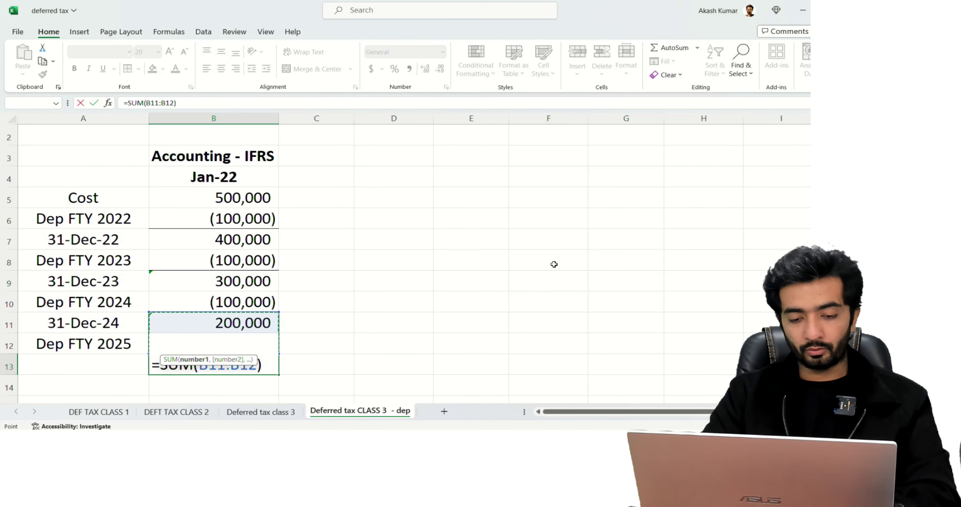
key(ctrl+Return)
Copy the "Dep FTY 2025" label from A12 to A14 and change it to "Dep FTY 2026".
key(Left)
key(Down)
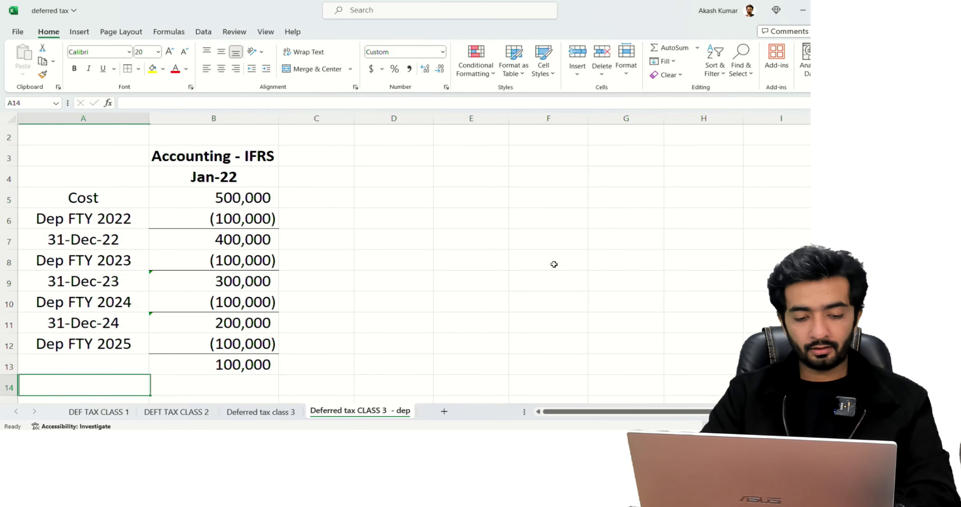
key(Up)
key(Up)
key(ctrl+c)
key(Down)
key(Down)
key(Return)
key(F2)
key(BackSpace)
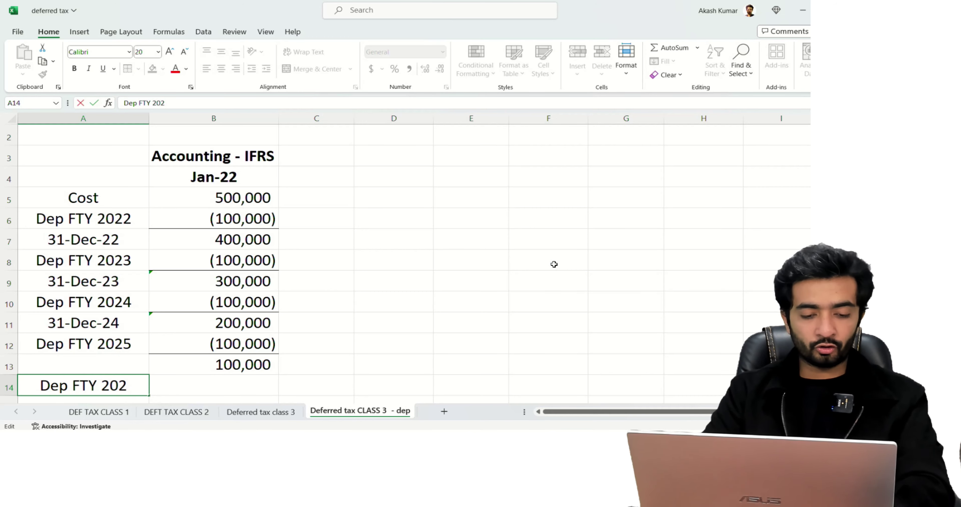
text(6)
key(Return)
Copy the depreciation formula from B12 to B14.
key(Up)
key(Up)
key(Right)
key(Up)
key(ctrl+c)
key(Down)
key(Down)
key(ctrl+v)
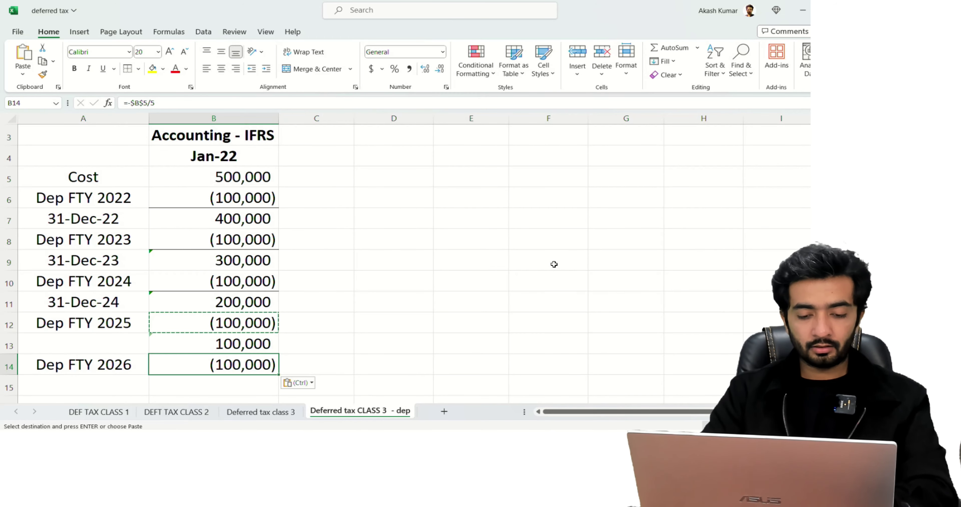
Calculate the 2026 closing book value in B15 with a SUM of B13:B14.
key(Escape)
key(Down)
text(=sum()
key(Up)
key(Up)
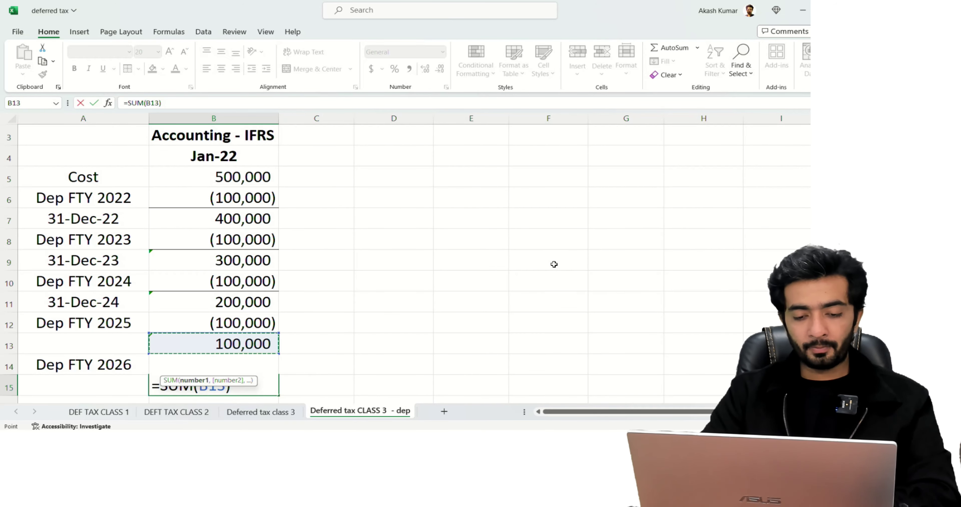
key(shift+Down)
key(Return)
Add a top and double bottom border to the final book value in B15.
key(Up)
key(alt+h)
key(b)
key(b)
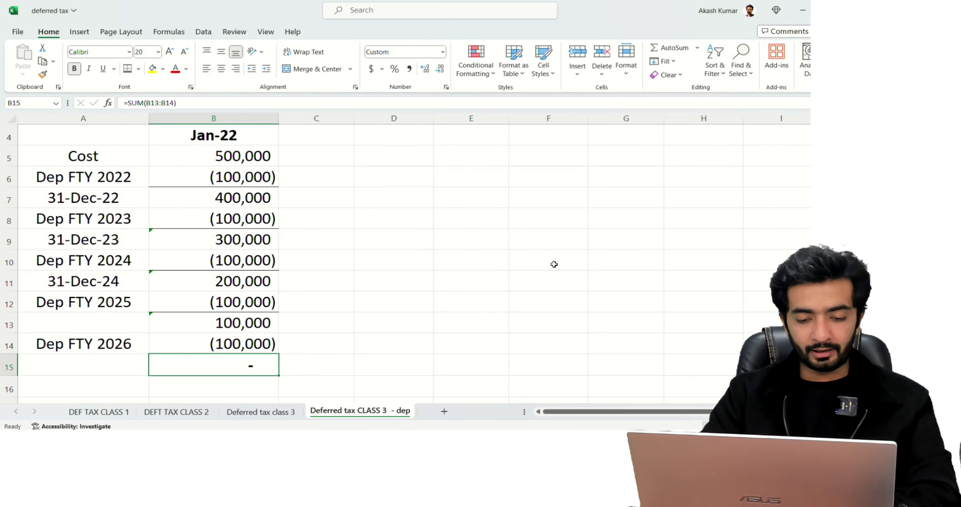
key(Down)
key(Down)
key(Down)
key(Down)
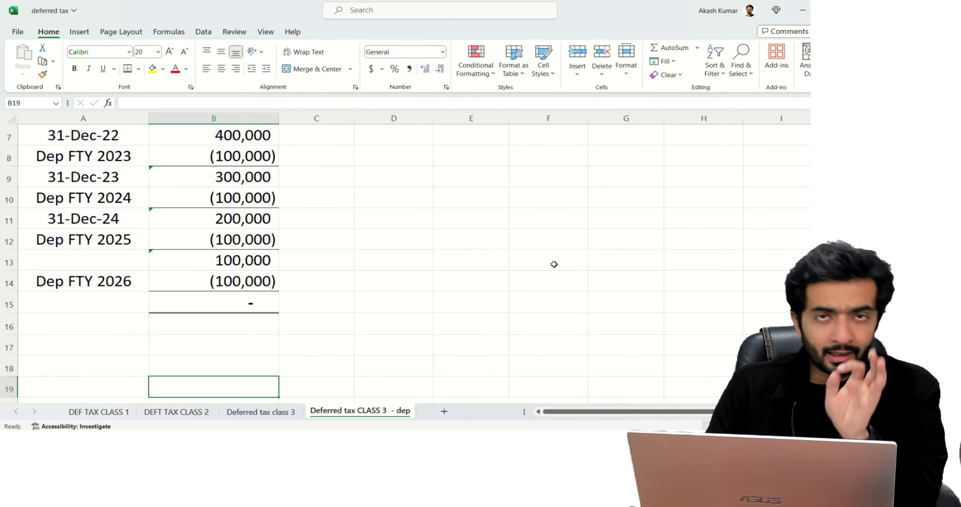
key(Up)
key(Up)
key(Up)
key(Up)
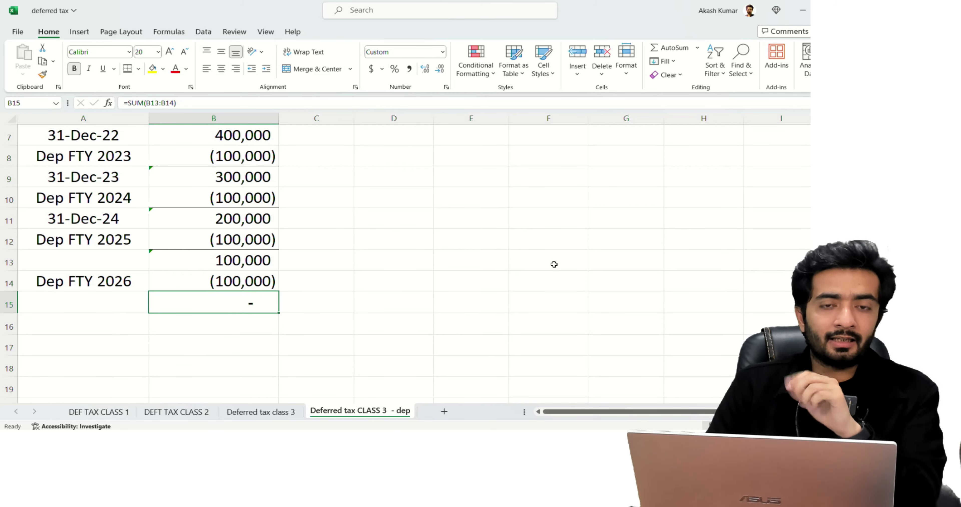
Enter the column header "As per Tax authorites" in C3, beside the Accounting - IFRS header.
key(Up)
key(Up)
key(Up)
key(Up)
key(Up)
key(Up)
key(Up)
key(Up)
key(Up)
key(Up)
key(Up)
key(Up)
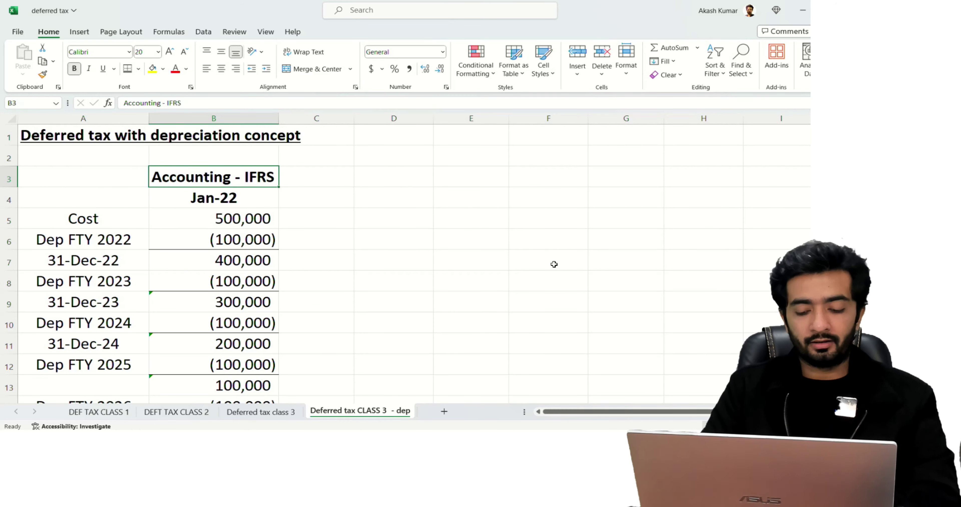
key(Right)
text(Dep)
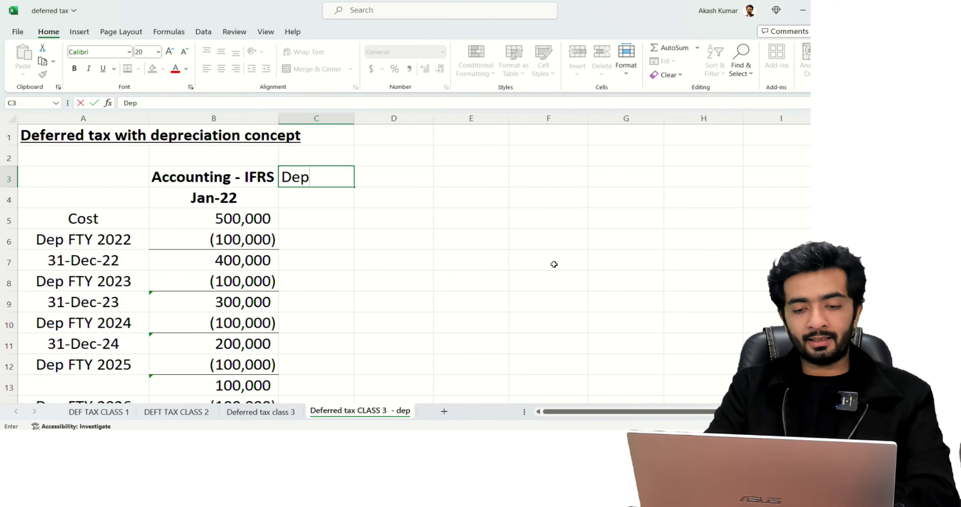
key(Escape)
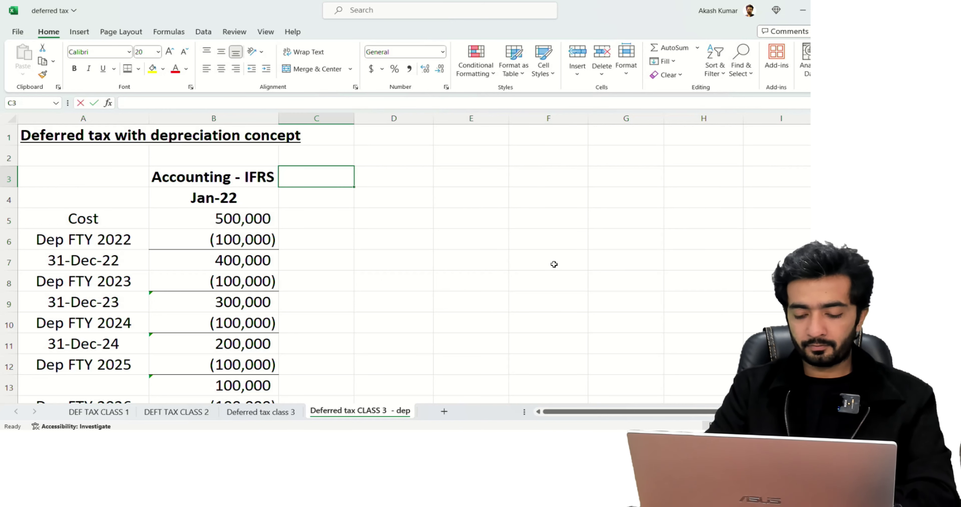
key(BackSpace)
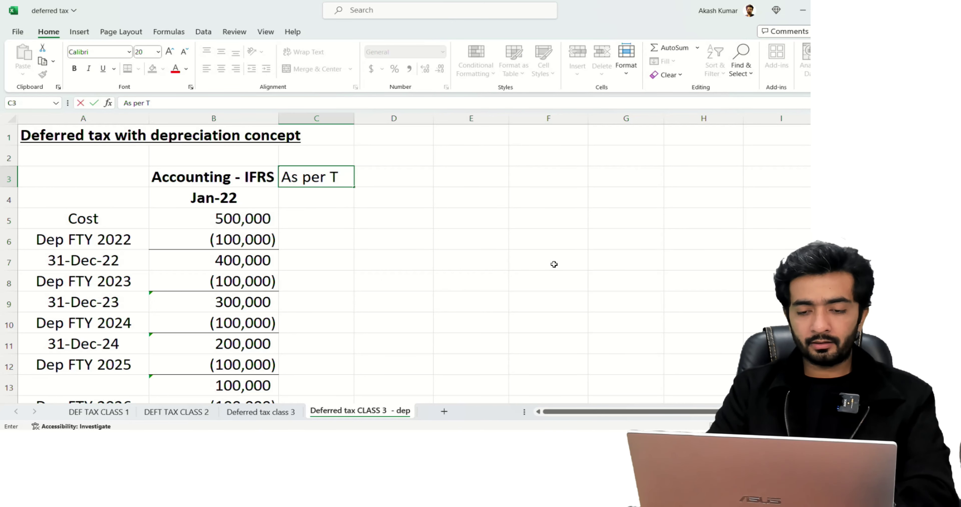
text(As per Tax)
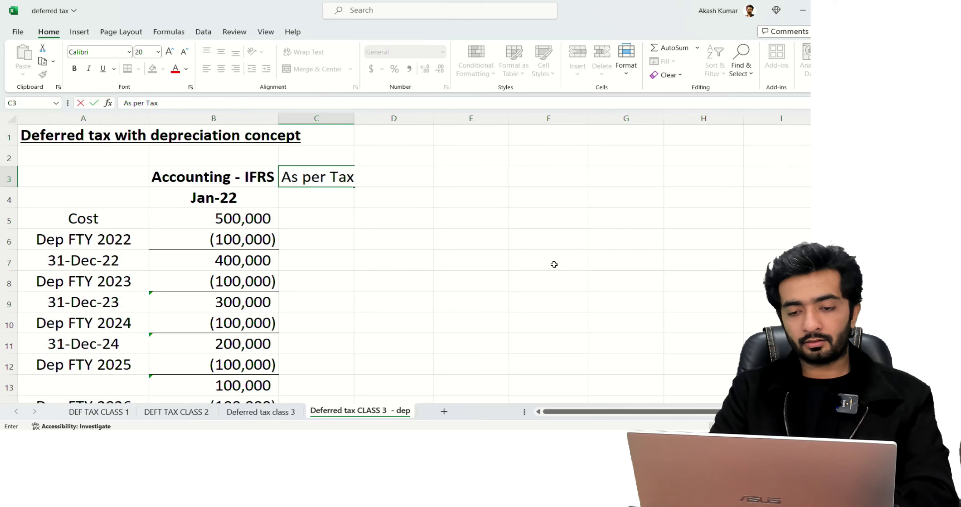
text( authorites)
key(Return)
Make the header in C3 bold and autofit the width of column C.
key(Up)
key(ctrl+b)
key(alt+h)
key(o)
key(i)
Delete row 4, which holds the Jan-22 date.
key(Down)
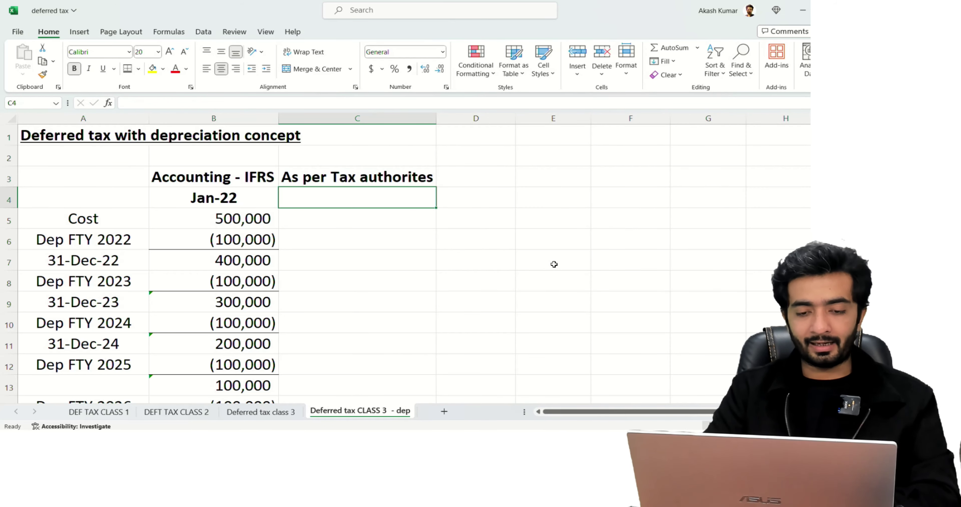
key(Left)
key(shift+space)
key(ctrl+minus)
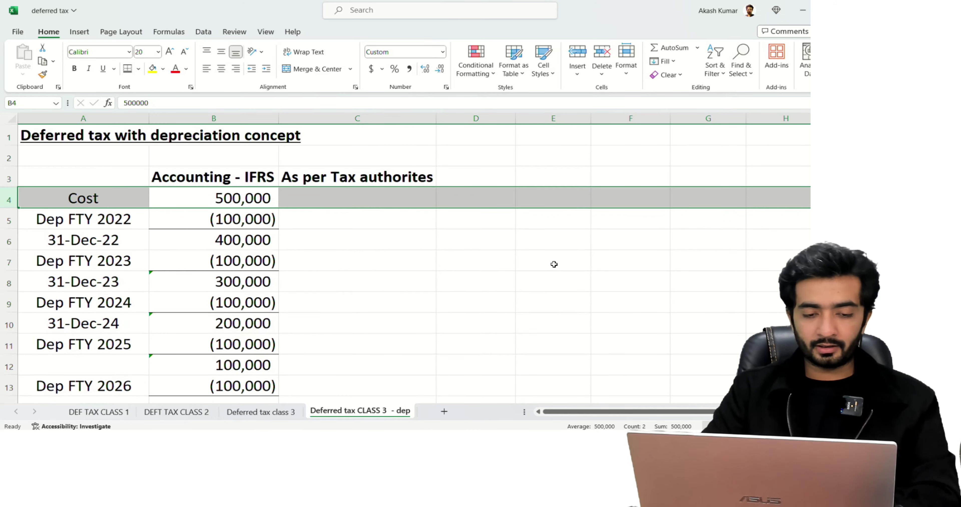
Extend the Cost label in A4 to read "Cost - jan 2022".
key(Right)
key(Left)
key(Left)
text(-0 Jan)
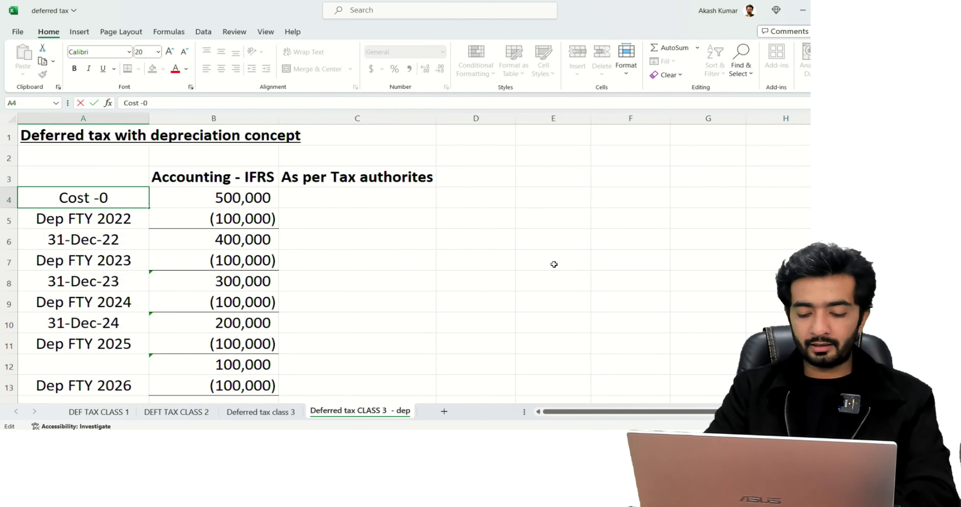
key(BackSpace)
key(BackSpace)
key(BackSpace)
key(BackSpace)
key(BackSpace)
text(jan 2022)
key(Return)
Link the tax cost in C4 to the accounting cost with the formula =B4.
key(Up)
key(Right)
key(Right)
key(Right)
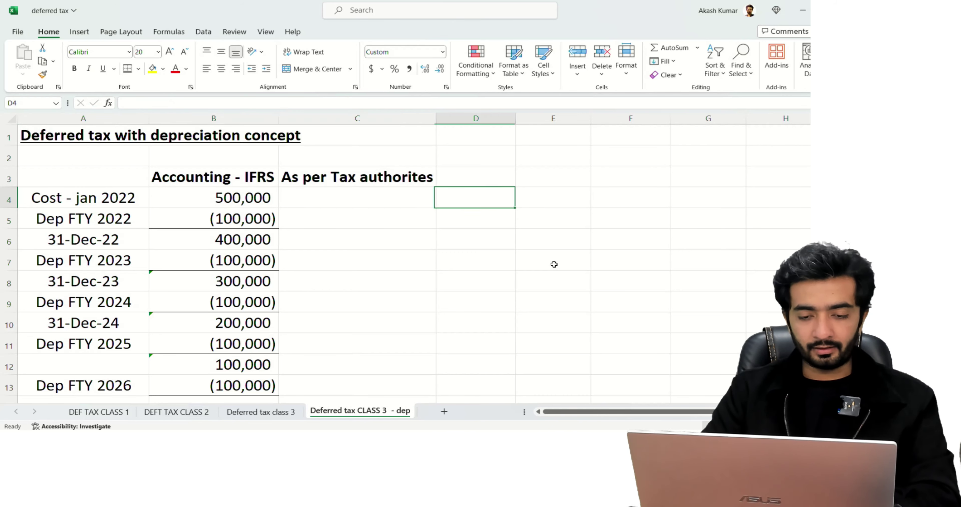
key(Left)
text(=)
key(Left)
key(Return)
Enter the note "LIFE - SLM 4 years" in C2, above the tax column header.
key(Up)
key(Up)
key(Up)
text(LKIFE)
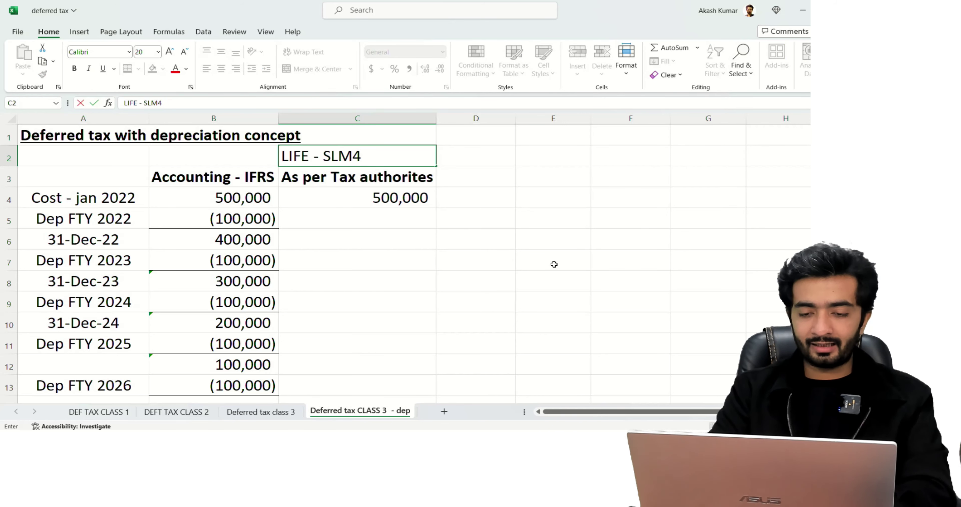
text(yea)
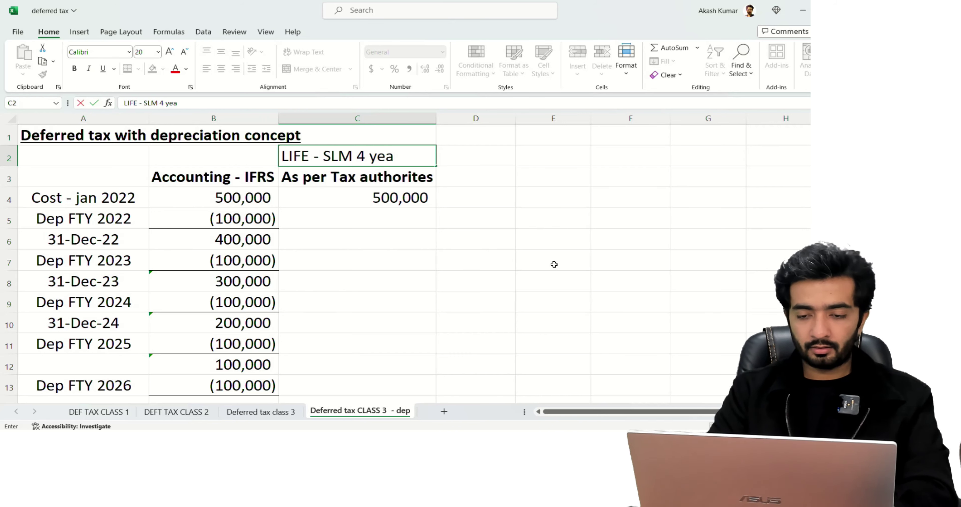
text(rs)
key(Return)
Centre the useful life note in C2 and make it bold.
key(Up)
key(alt+h)
key(a)
key(c)
key(ctrl+b)
Calculate the 2022 tax depreciation in C5 with the formula =-C4/4.
key(Down)
key(Down)
key(Down)
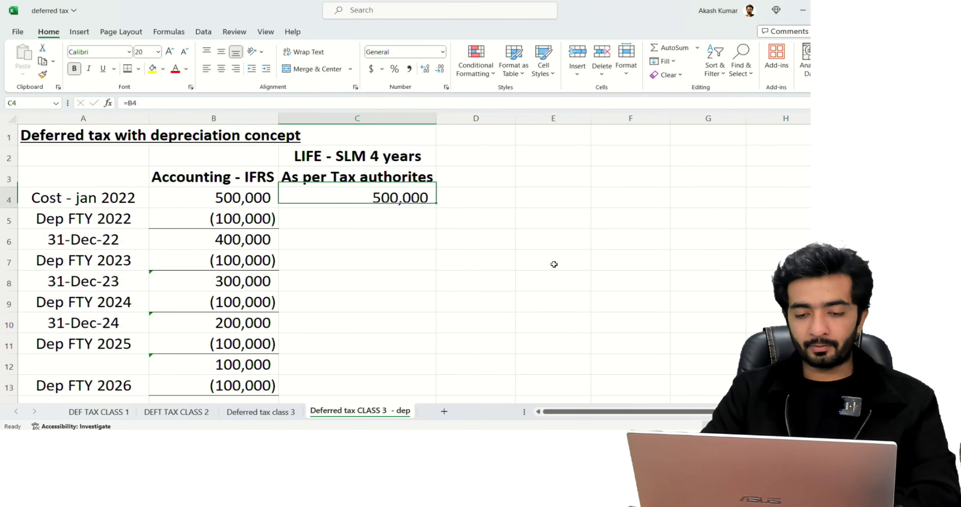
text(=-C4/4)
key(Return)
Format the tax depreciation in C5 with comma style and no decimals.
key(Up)
key(alt+h)
key(k)
key(alt+h)
key(9)
key(alt+h)
key(9)
Copy the 31-Dec-22 closing value formula from B6 to C6.
key(Down)
key(Left)
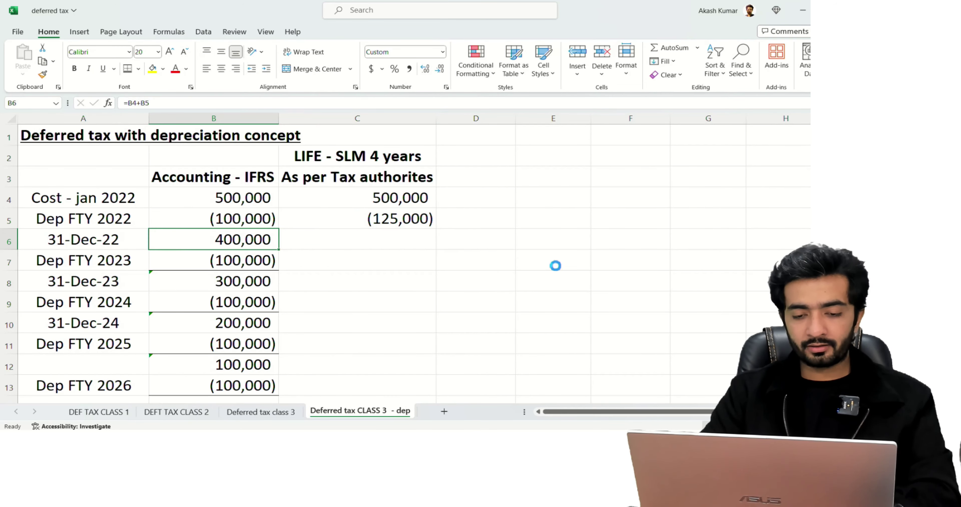
key(ctrl+c)
key(Right)
key(ctrl+v)
key(Escape)
Calculate the 2023 tax depreciation in C7 with the formula =-C4/4.
key(Down)
key(Left)
key(Right)
text(=)
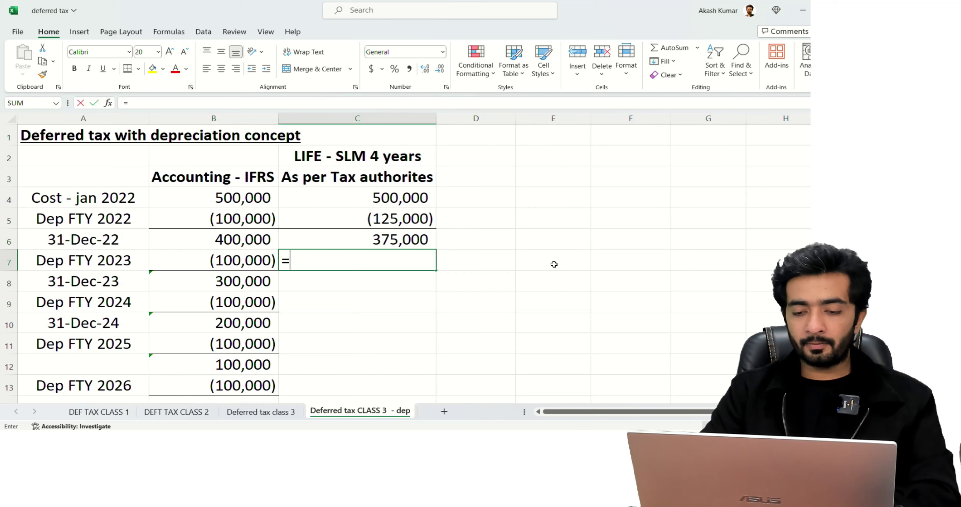
text(C4/4)
key(Return)
key(Up)
key(F2)
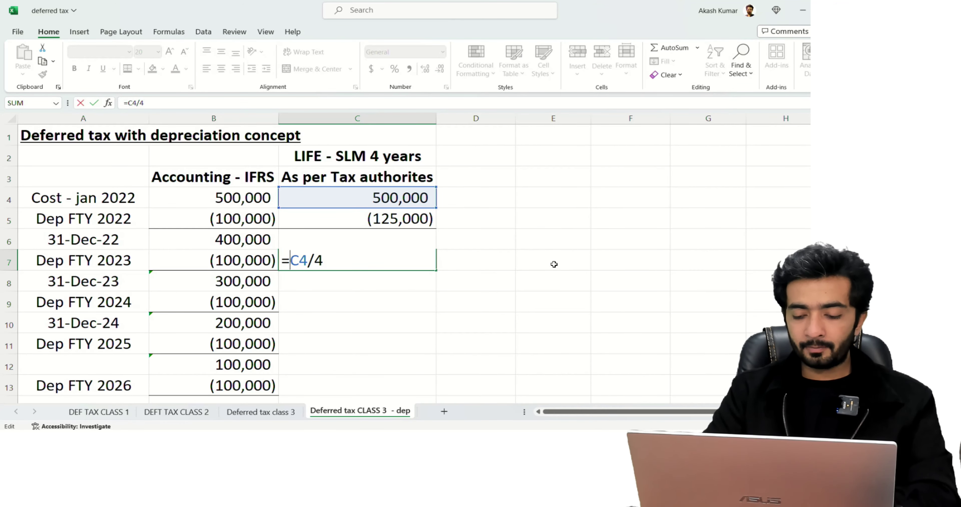
text(-)
key(Return)
Calculate the 31-Dec-23 tax closing value in C8 with a SUM of C6:C7.
key(Left)
key(ctrl+c)
key(Right)
key(alt+=)
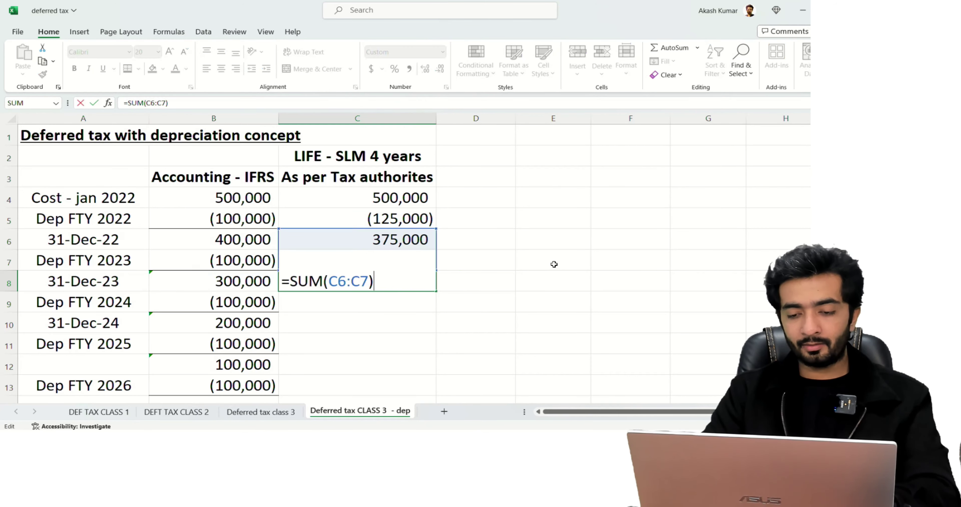
key(Return)
Calculate the 2024 tax depreciation in C9 as the negative of the cost in C4 divided by 4.
text(0)
key(BackSpace)
text(-)
key(Up)
key(Up)
key(Up)
key(Up)
key(Up)
text(/4)
key(Return)
Copy the 31-Dec-24 closing value formula from B10 to C10.
key(Left)
key(ctrl+c)
key(Right)
key(ctrl+v)
Format the 2024 tax depreciation in C9 with comma style and no decimals.
key(Up)
key(Escape)
key(alt+h)
key(k)
key(alt+h)
key(9)
key(9)
Copy the 2025 depreciation cell with its formatting from B11 to C11.
key(Left)
key(Down)
key(Down)
key(ctrl+c)
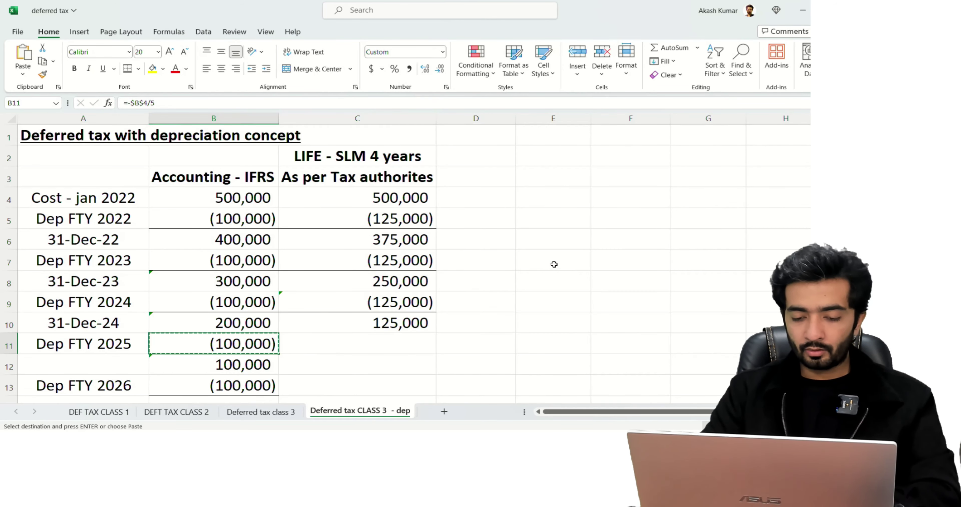
key(Right)
key(ctrl+v)
key(F2)
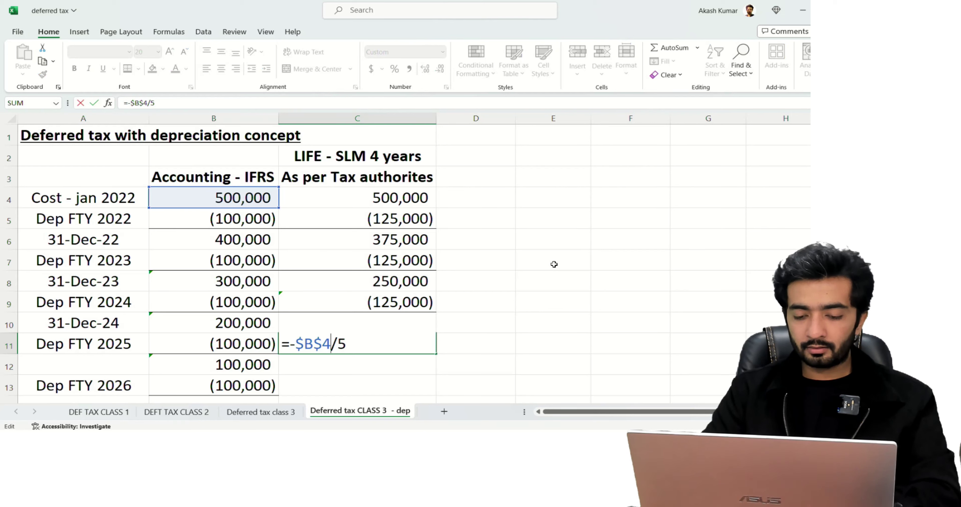
key(BackSpace)
key(BackSpace)
key(BackSpace)
key(BackSpace)
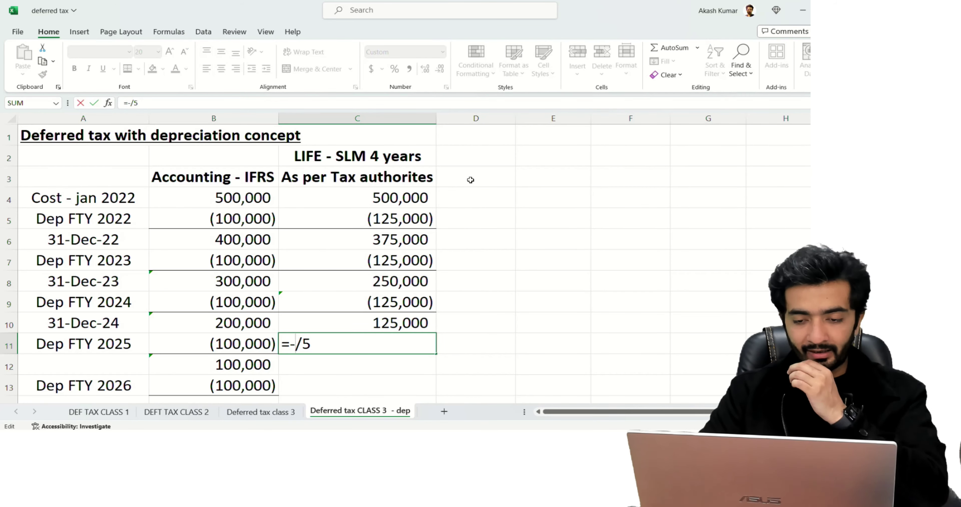
click(417, 198)
key(F4)
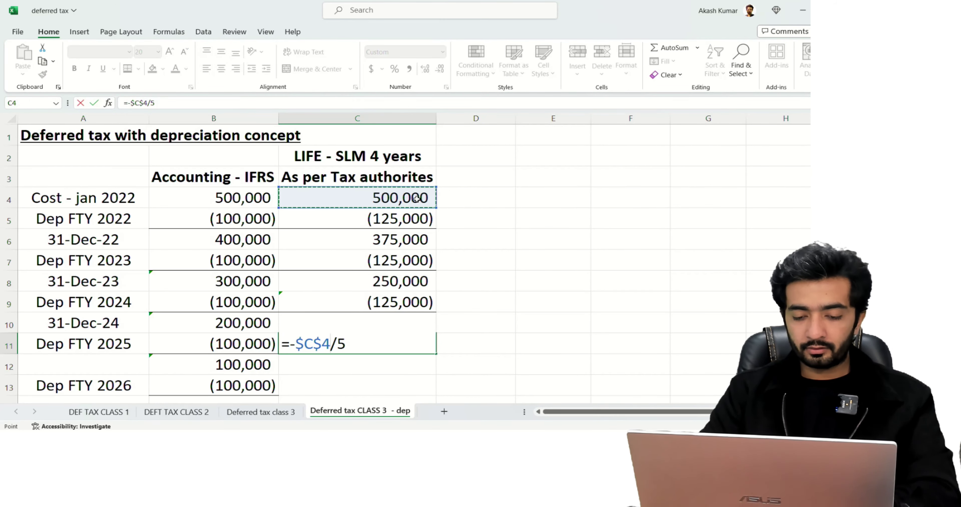
key(BackSpace)
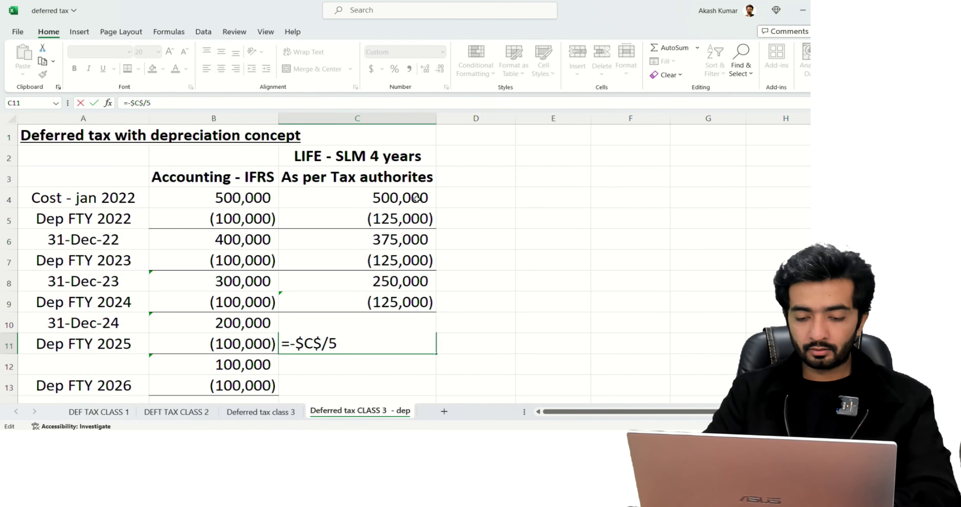
key(BackSpace)
key(BackSpace)
key(BackSpace)
key(BackSpace)
key(BackSpace)
key(BackSpace)
Replace the 2025 depreciation formula in C11 with the negative of the tax cost in C4 divided by 4.
key(Up)
key(Up)
key(Up)
key(Up)
key(Up)
key(Up)
key(Up)
key(Up)
key(Up)
key(Up)
key(Down)
key(Down)
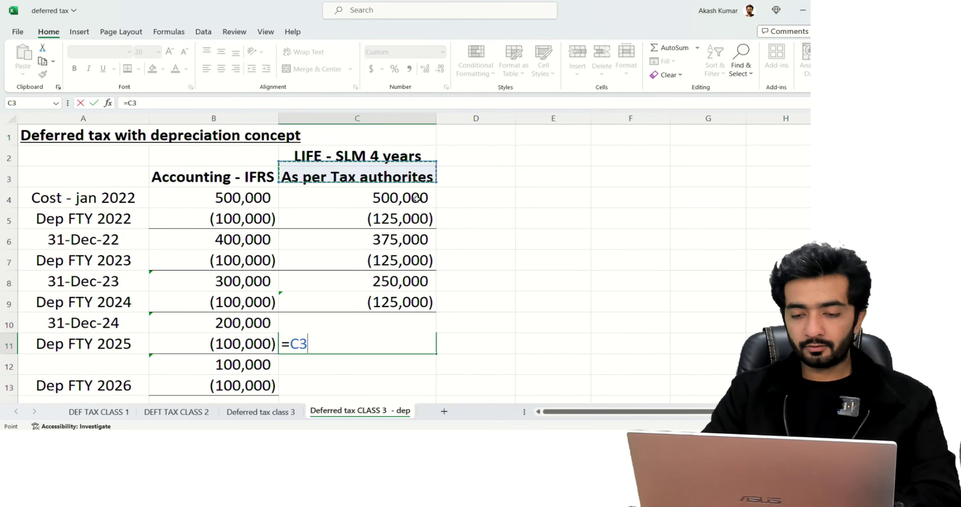
key(Down)
text(/4)
key(Return)
key(Up)
key(F2)
key(Left)
key(Tab)
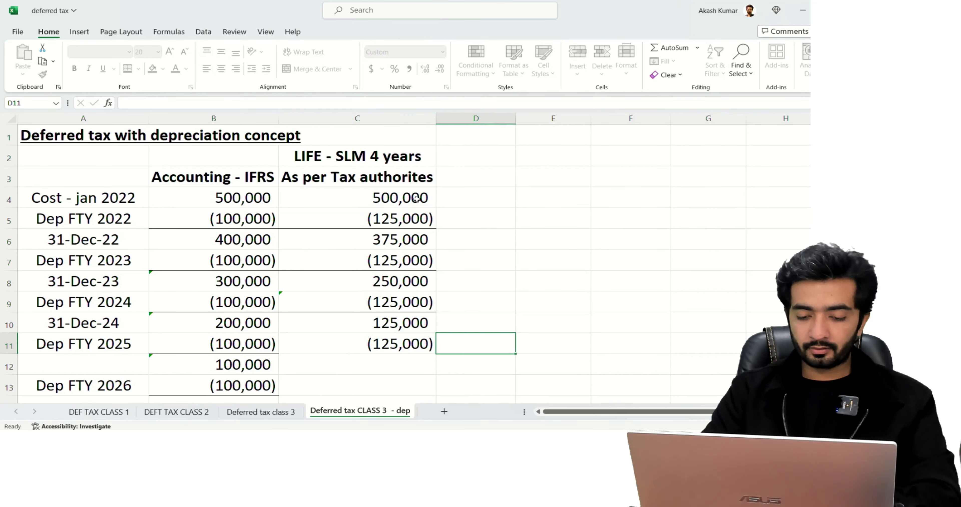
Copy the 2025 closing value formula from B12 to C12.
key(Left)
key(Left)
key(Down)
key(ctrl+c)
key(Right)
key(ctrl+v)
key(Down)
key(Escape)
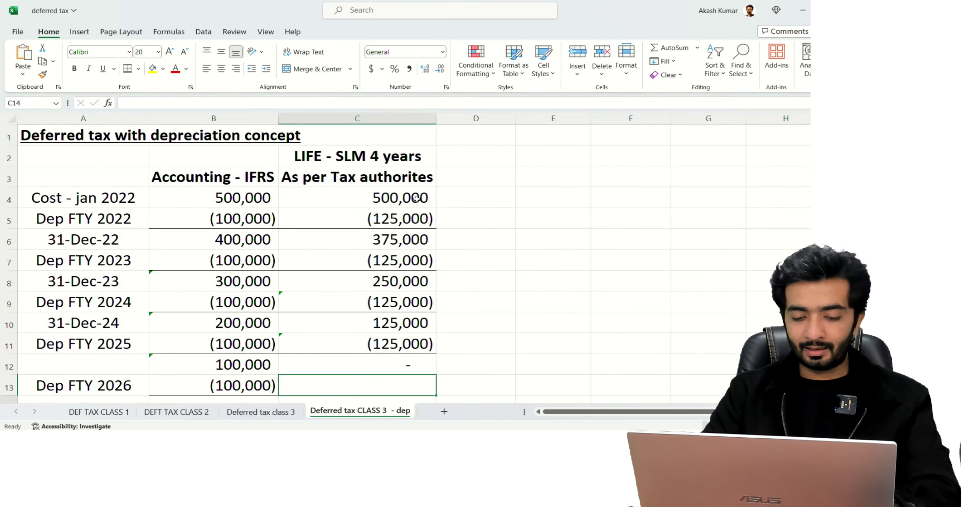
Enter "No DEP" for the 2026 tax depreciation in C13, centred and in bold.
scroll(416, 198, down, 1)
text(No DEP)
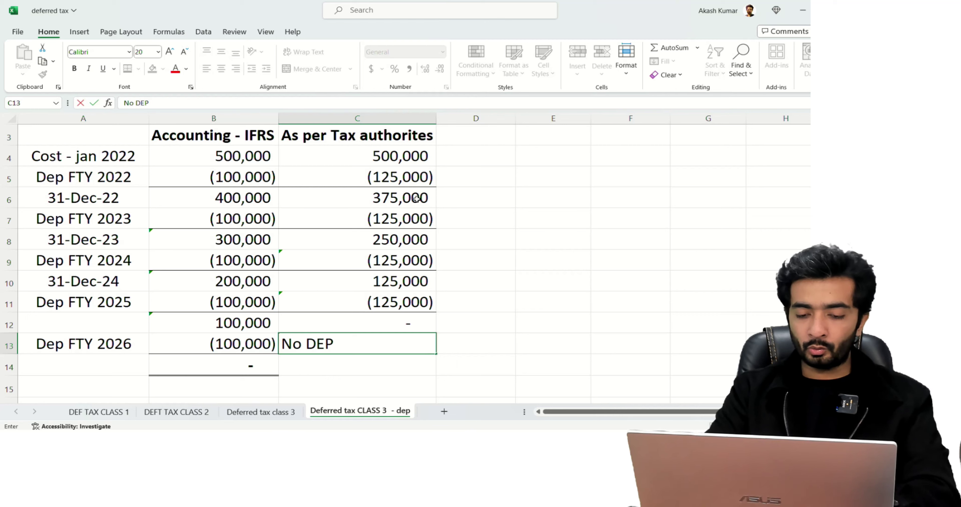
key(Return)
key(Up)
key(alt+h)
key(a)
key(c)
key(ctrl+b)
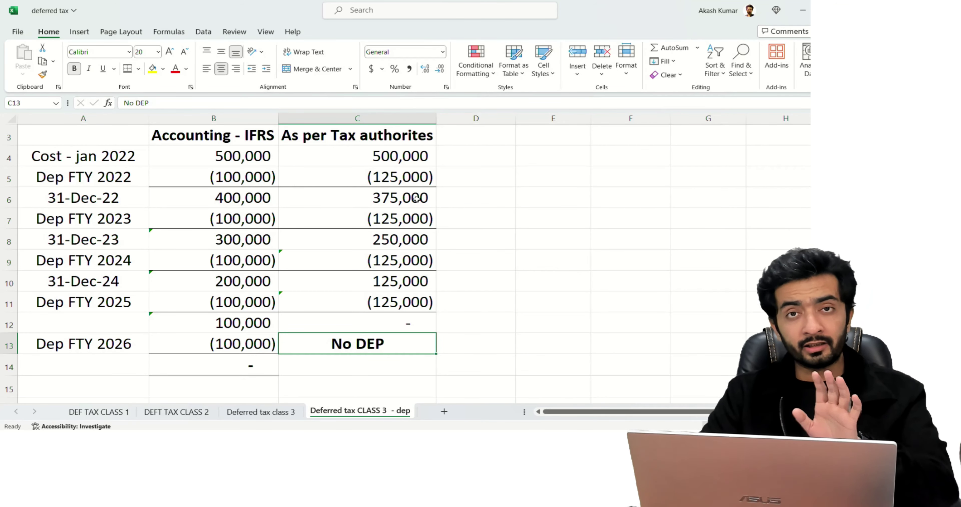
Copy the final closing value formula with its formatting from B14 to C14.
key(Down)
key(Left)
key(ctrl+c)
key(Right)
key(ctrl+v)
key(Escape)
key(Right)
key(Right)
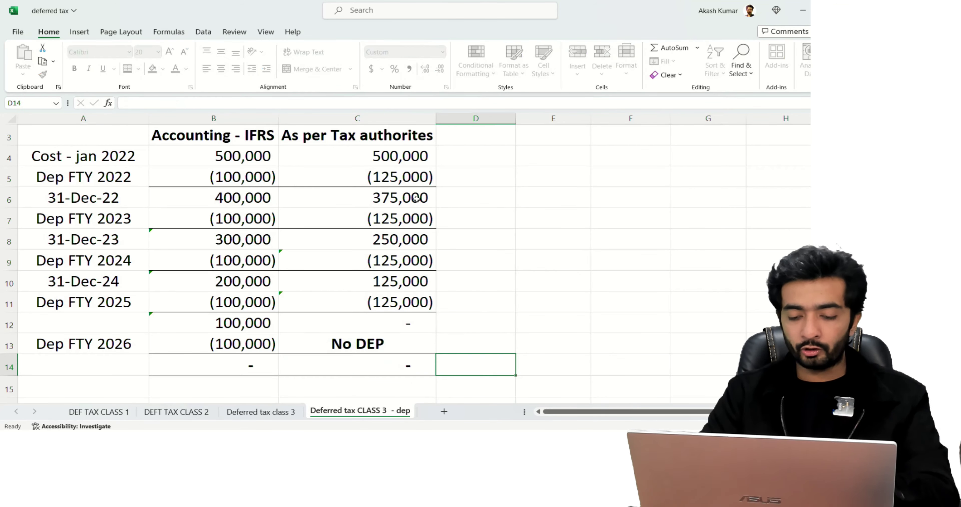
key(Up)
key(Up)
key(Up)
key(Up)
key(Up)
key(Up)
key(Up)
key(Up)
key(Up)
key(Up)
key(Up)
key(Up)
key(Up)
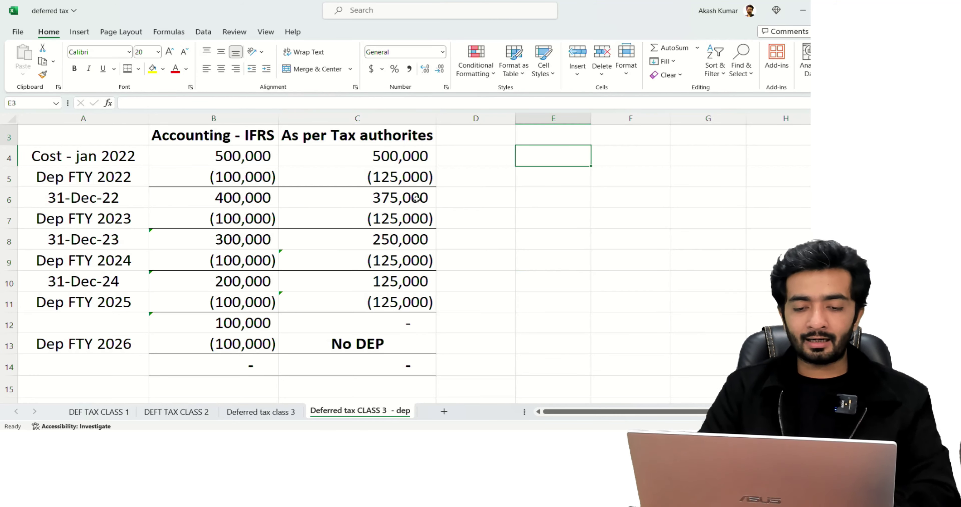
key(Left)
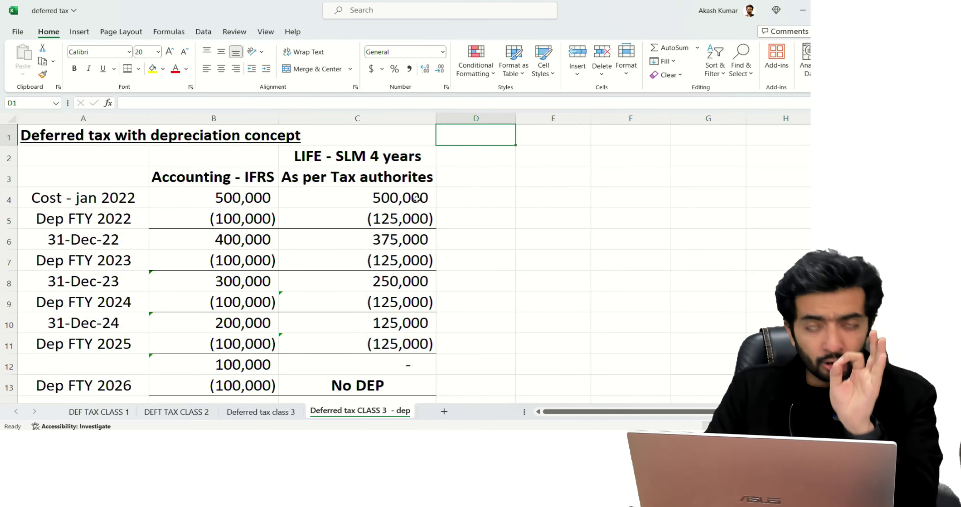
key(Down)
key(Down)
key(Down)
key(Down)
key(Down)
key(Down)
key(Down)
key(Down)
key(Down)
key(Down)
key(Down)
key(Down)
key(Down)
key(Down)
key(Down)
key(Down)
key(Down)
key(Down)
key(Down)
key(Down)
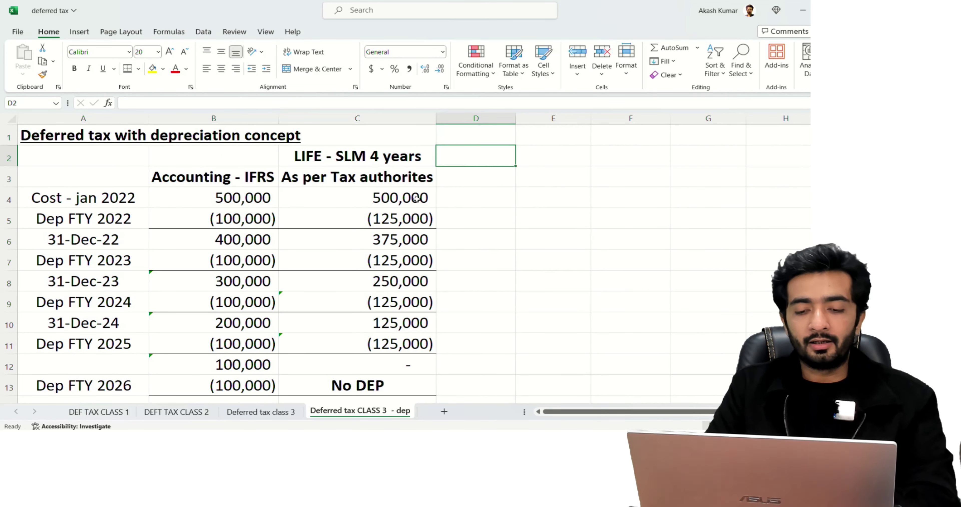
Add a centred, bold 2022 heading in B16 below the depreciation schedule.
key(Left)
key(Left)
key(Left)
key(Right)
key(Up)
key(Up)
key(Up)
key(Up)
key(Up)
key(Up)
key(Up)
key(Up)
key(Up)
key(Up)
key(Down)
key(Down)
key(Down)
key(Down)
text(2022)
key(Return)
key(Up)
key(alt+h)
key(a)
key(c)
key(ctrl+b)
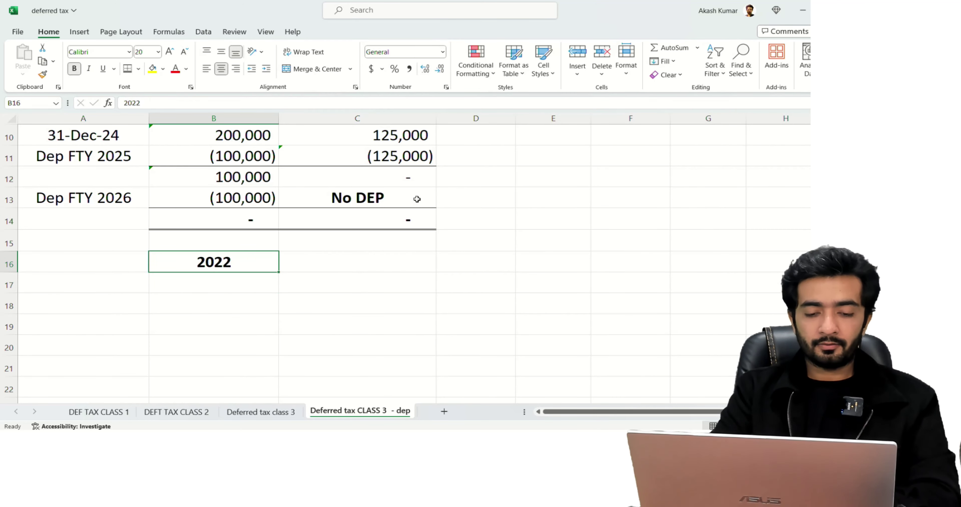
Add a PBT row below the 2022 heading with the label in A17 and 1,200,000 in B17.
key(Down)
key(Left)
text(PBT)
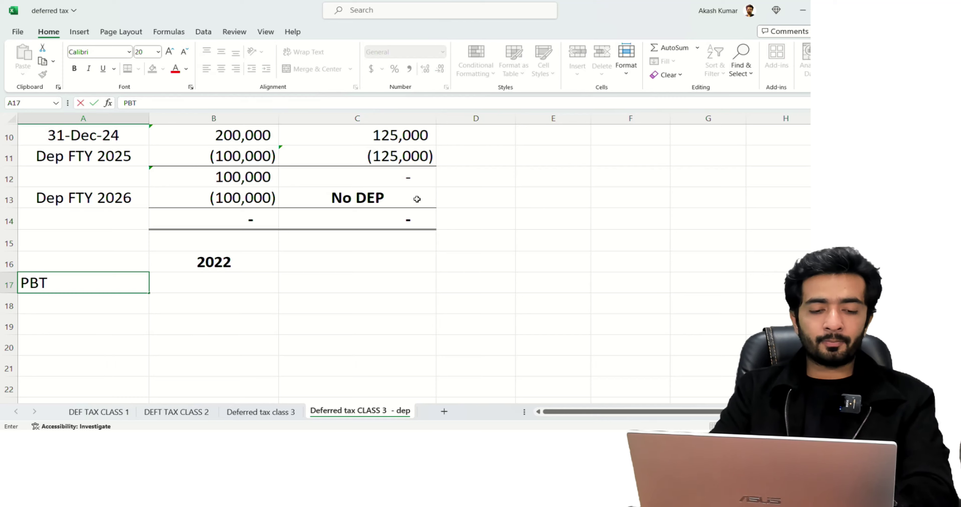
key(Right)
key(Right)
key(Left)
text(1,200,000)
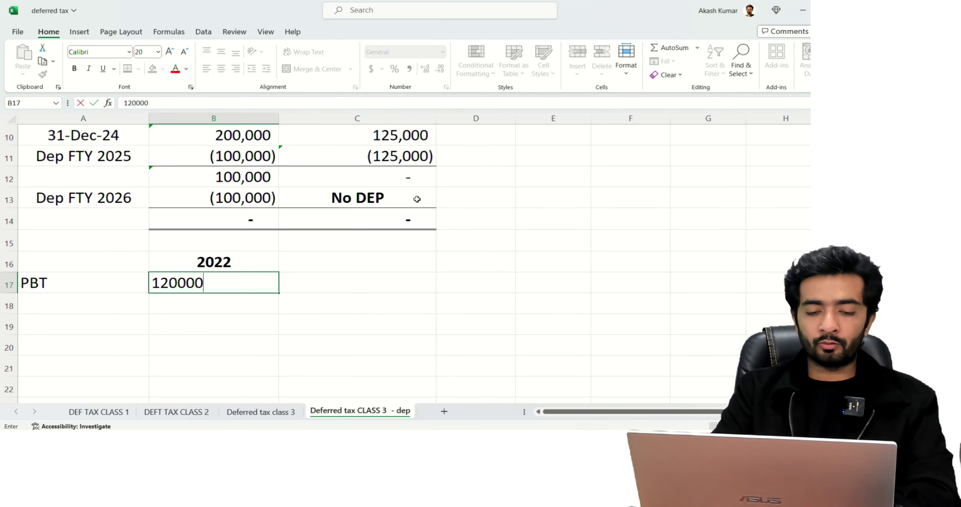
key(Right)
Remove the decimal places from the PBT amount in B17.
key(Left)
key(alt+h)
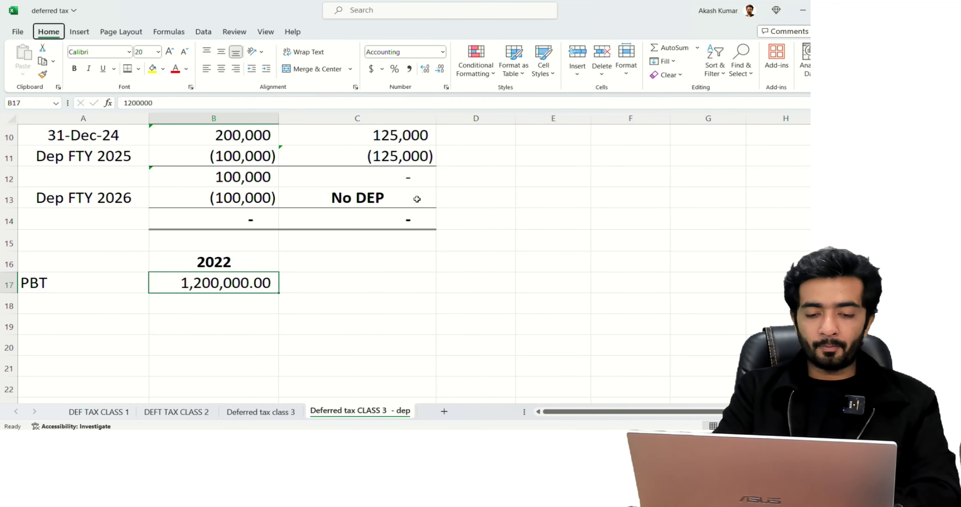
key(9)
key(9)
Enter the bold note "---> 100,000 Dep already less hua wa hai" beside the PBT amount in C17.
key(Right)
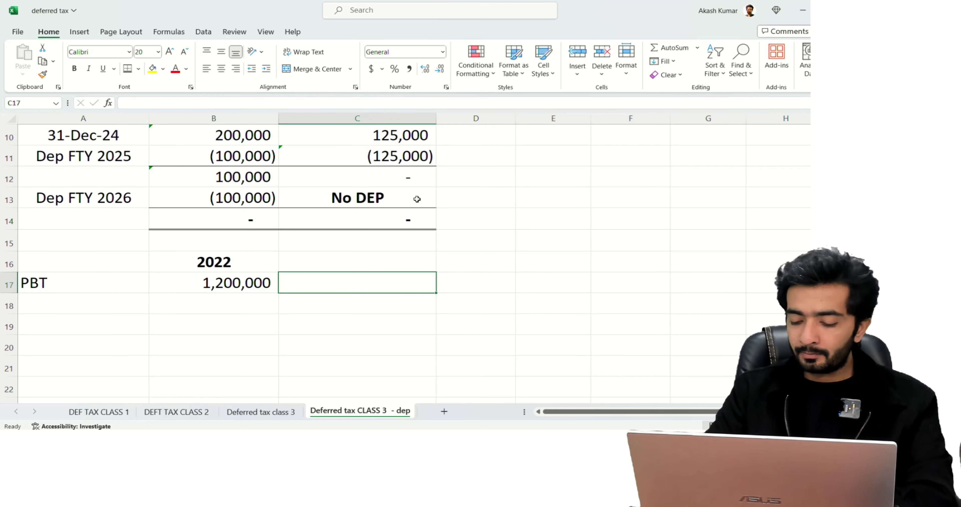
text('--->)
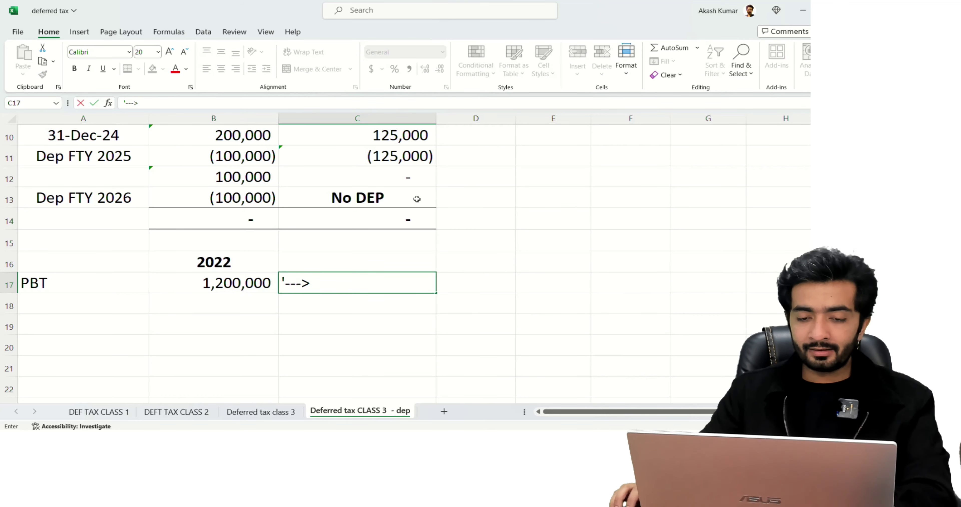
scroll(417, 200, up, 3)
text(100,00)
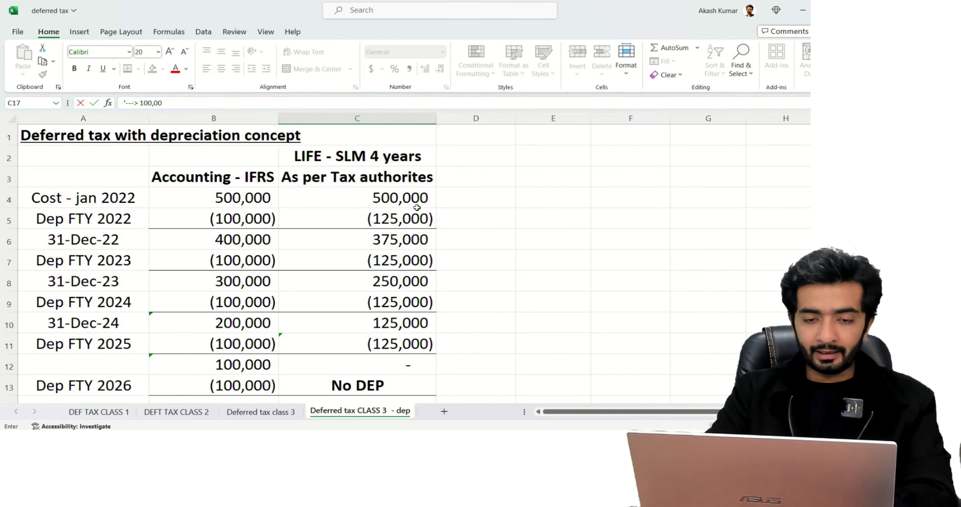
text(0 Dep al)
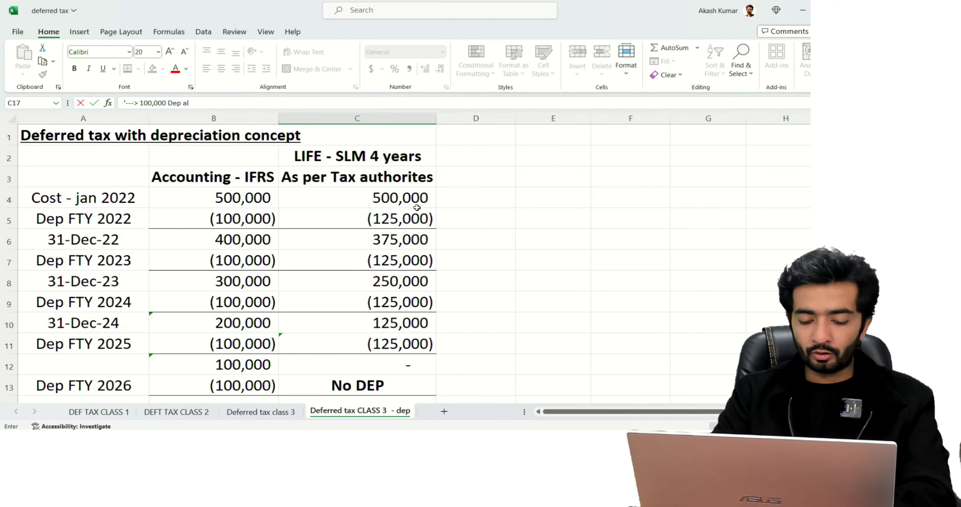
text(ready less hua wa hai)
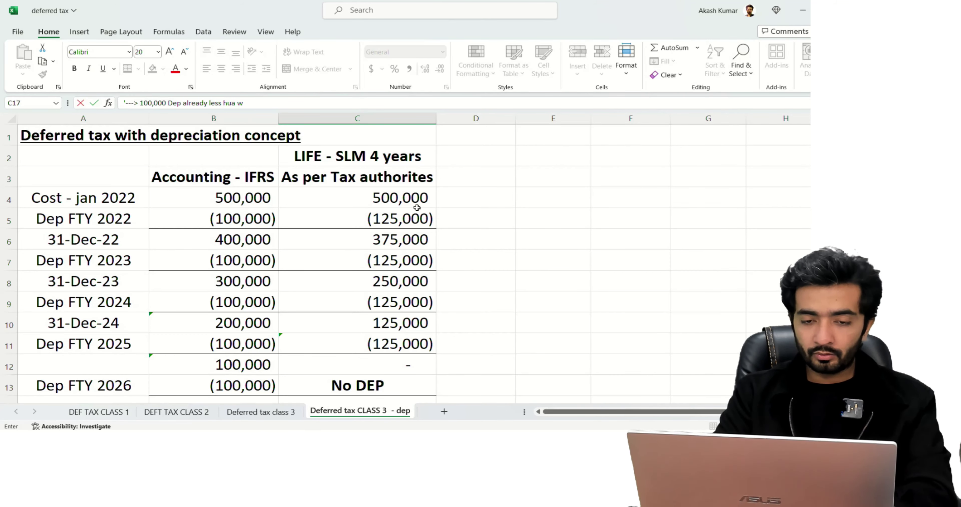
key(Return)
key(Up)
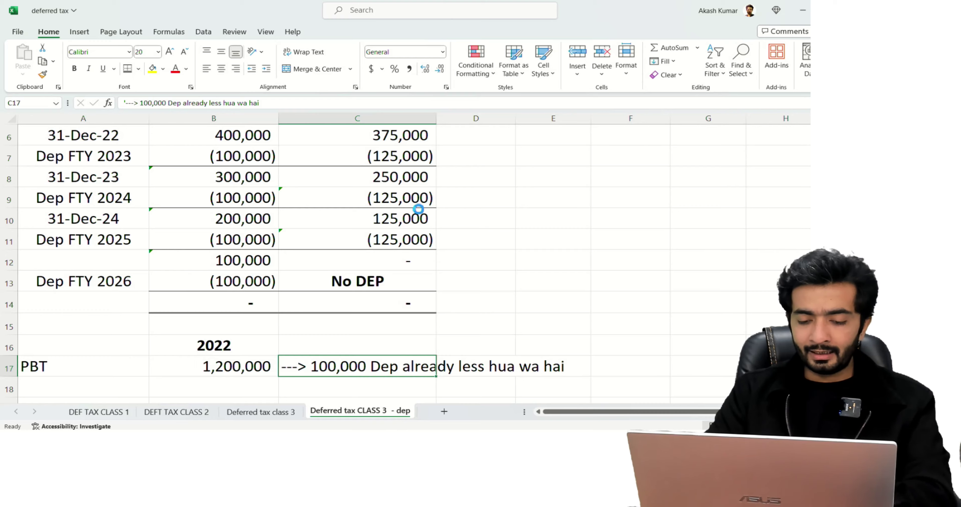
key(ctrl+b)
Add the heading "Adjustment:" in A18 below PBT, bold and underlined.
key(Down)
key(Down)
key(Down)
key(Down)
key(Down)
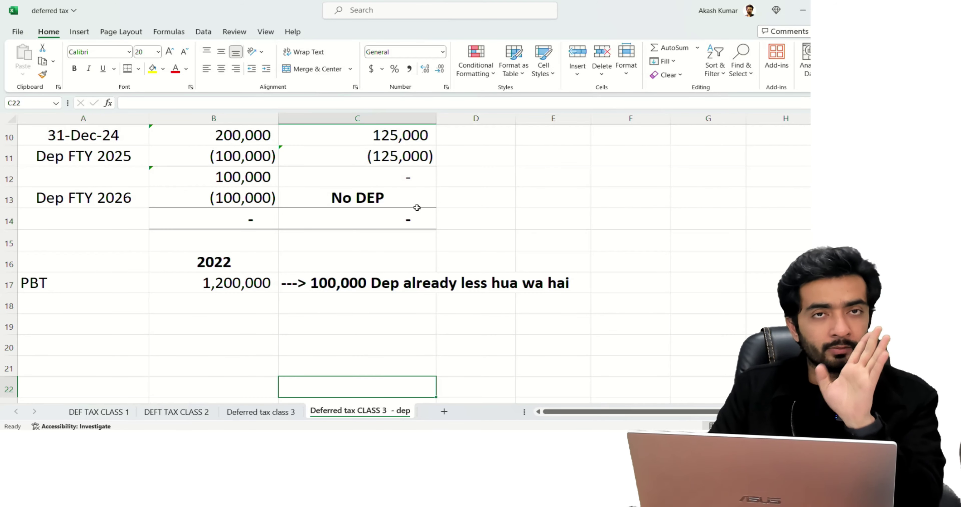
key(Left)
key(Left)
key(Up)
key(Up)
key(Up)
key(Up)
text(Adjustment:)
key(ctrl+Return)
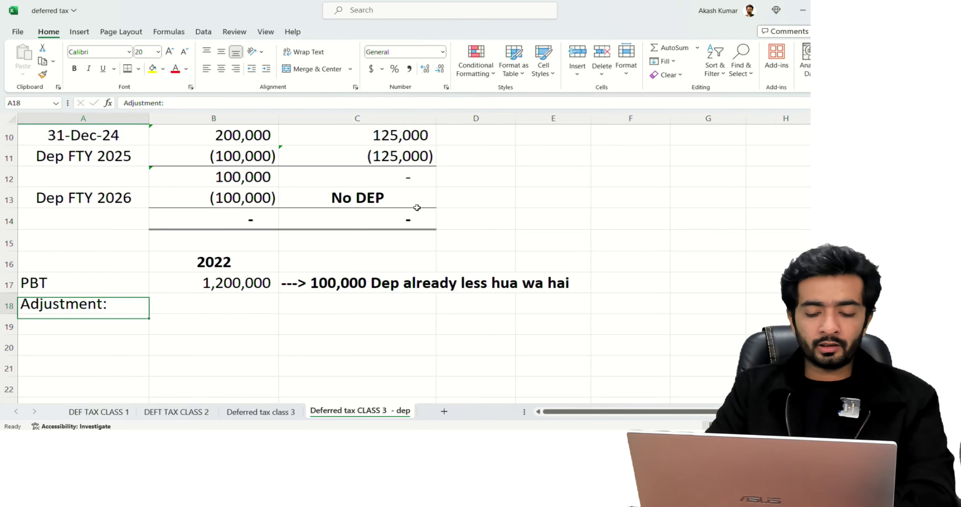
key(ctrl+b)
key(ctrl+u)
Enter the label "Dep adjustment" in A19 and begin a formula in B19.
key(Down)
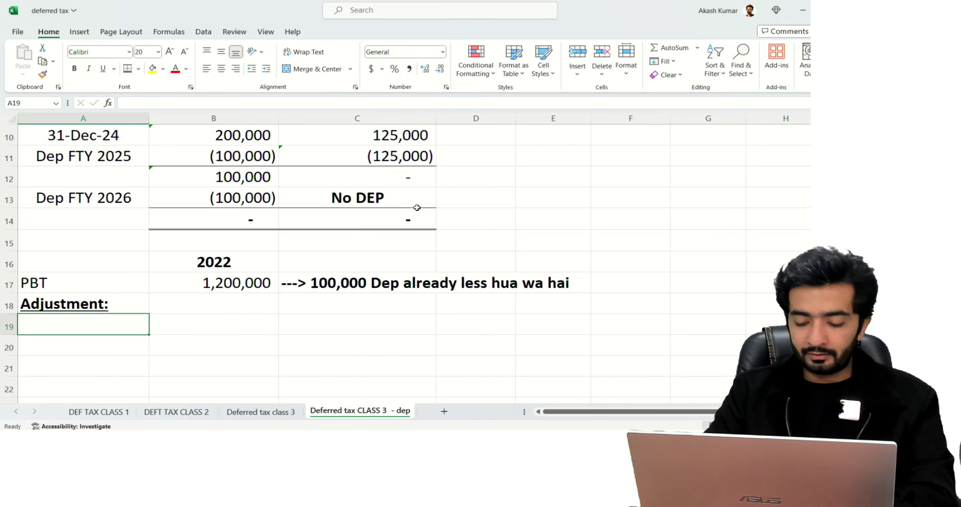
text(Dep re)
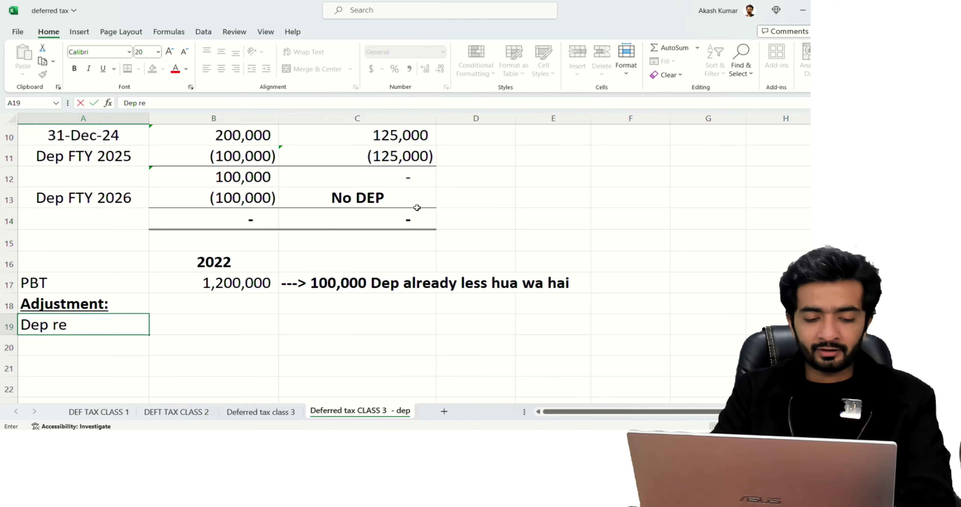
key(BackSpace)
key(BackSpace)
text(adj)
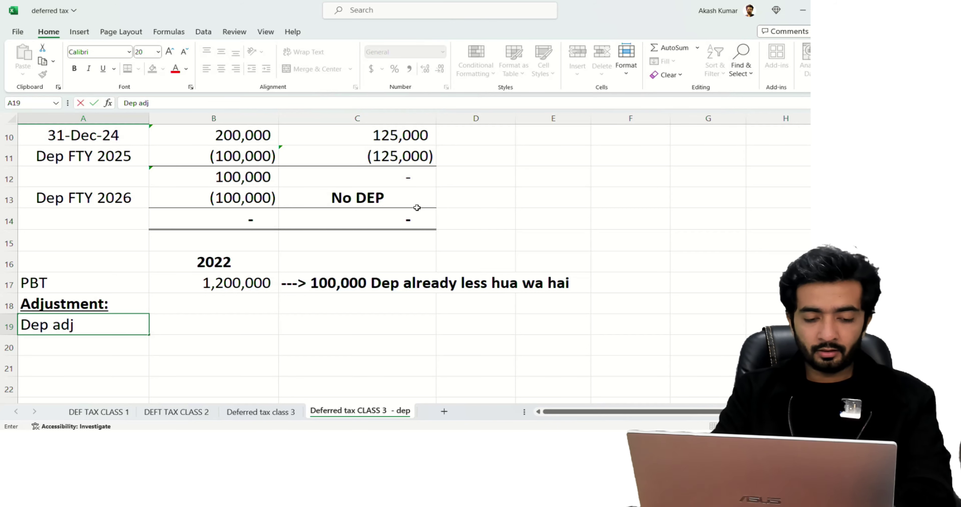
text(ustment)
key(Tab)
key(Tab)
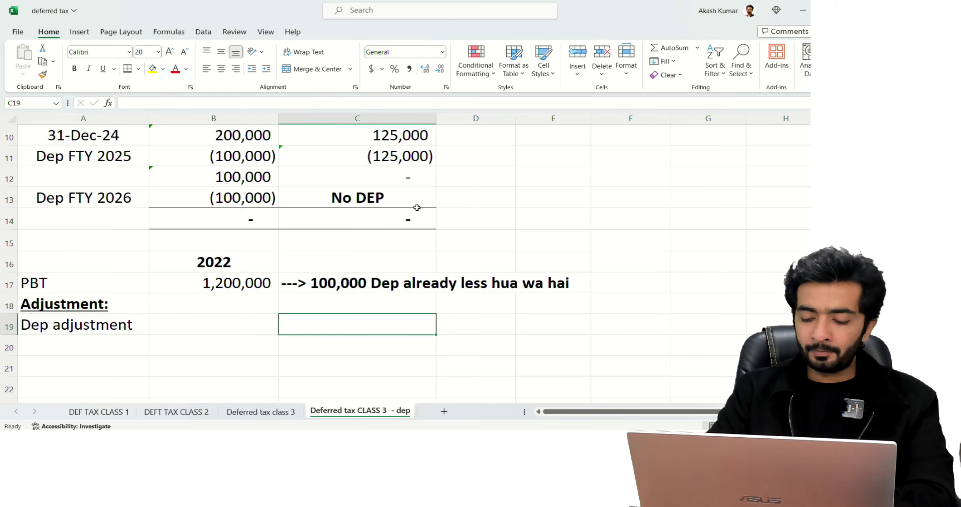
key(Left)
text(=)
scroll(417, 207, up, 3)
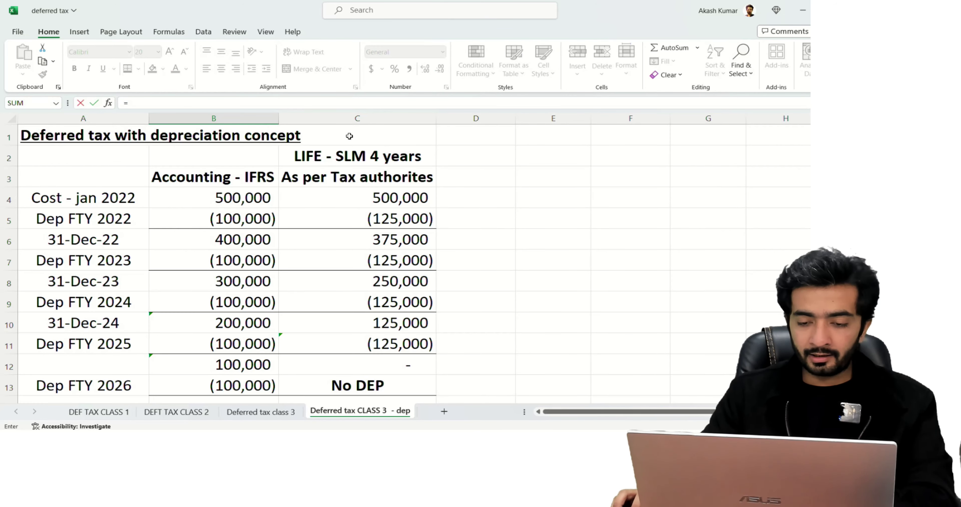
click(253, 215)
text(-)
click(358, 218)
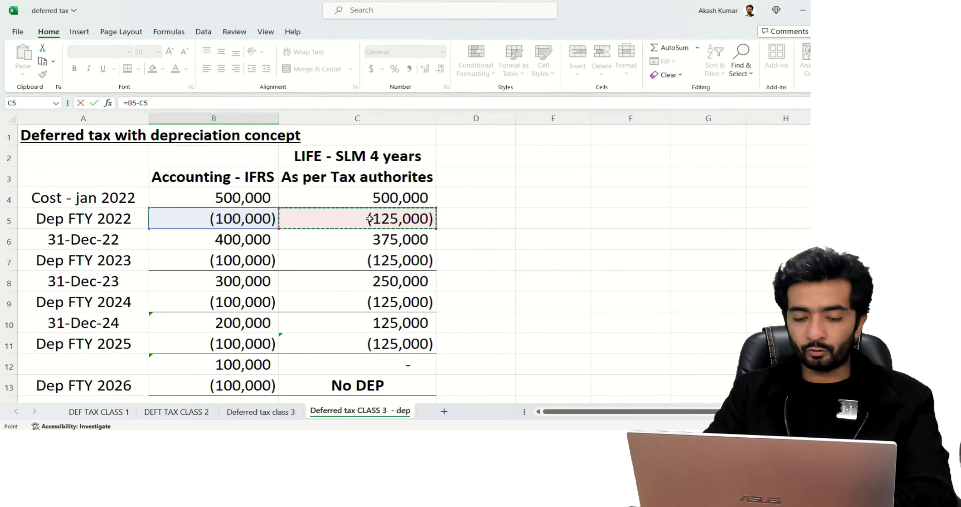
scroll(369, 219, down, 3)
key(BackSpace)
key(BackSpace)
key(BackSpace)
key(BackSpace)
key(BackSpace)
Complete the B19 formula as the 2022 tax depreciation in C5 minus the accounting depreciation in B5.
scroll(370, 219, up, 3)
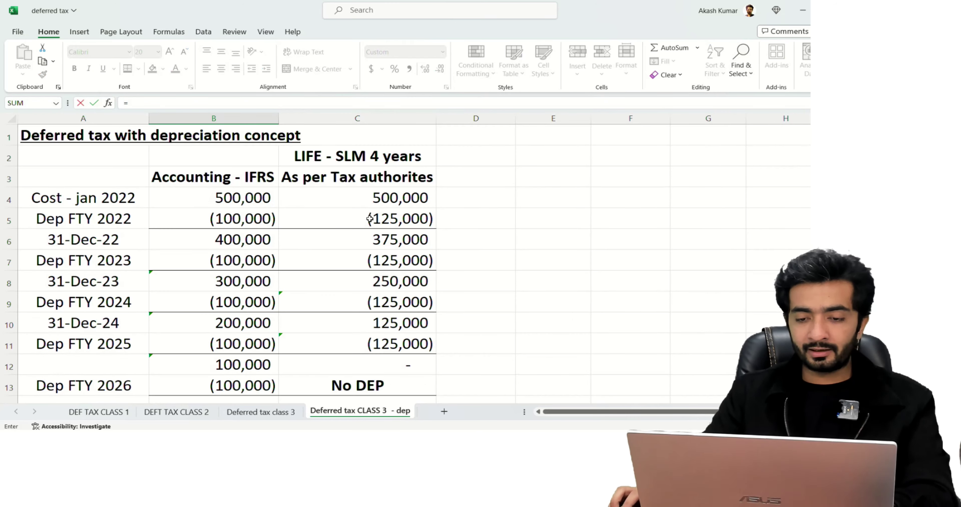
click(386, 223)
text(-)
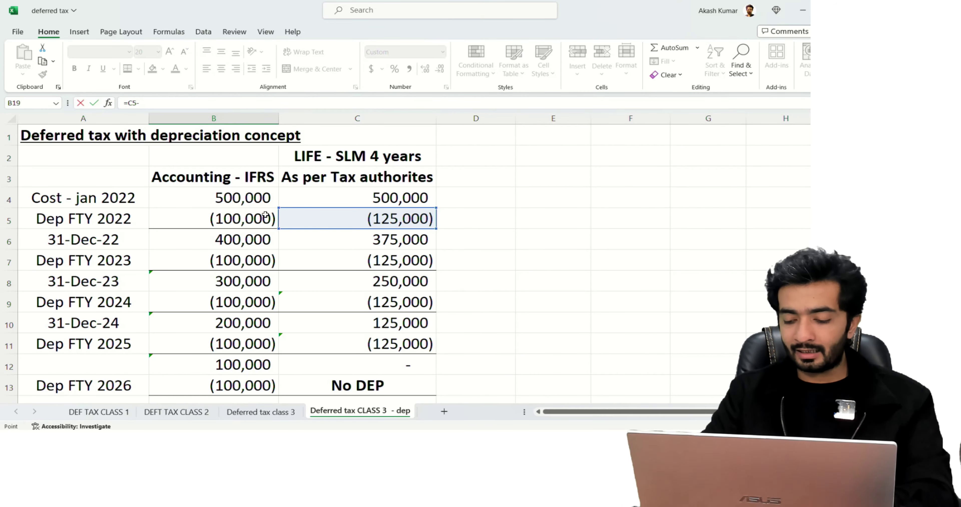
click(265, 215)
key(Return)
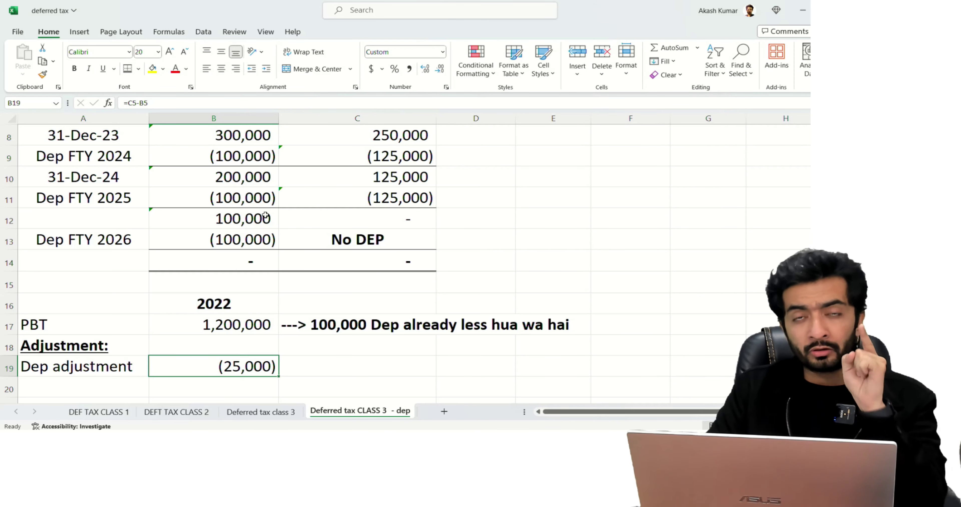
Total the PBT and depreciation adjustment in B20 with a SUM of B17:B19.
key(Down)
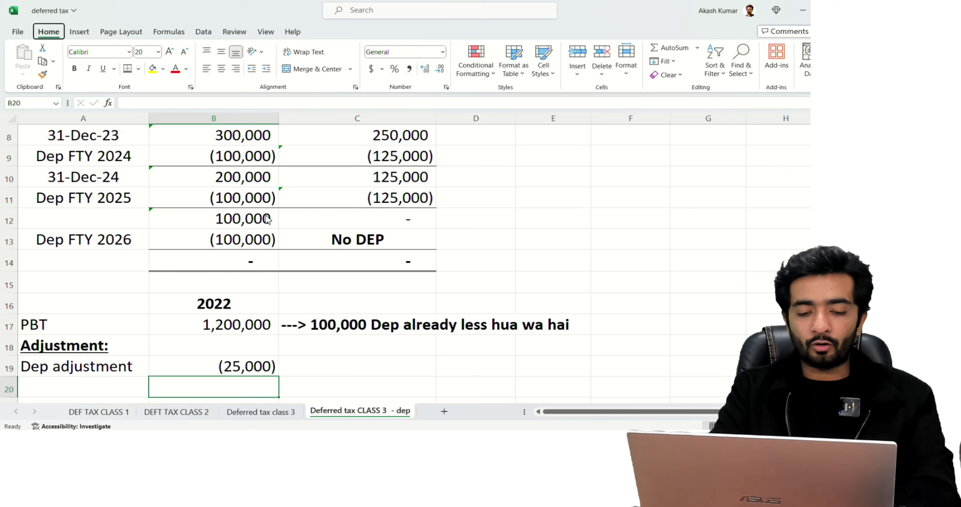
key(alt+equal)
key(Up)
key(Up)
key(shift+Down)
key(shift+Down)
key(ctrl+Return)
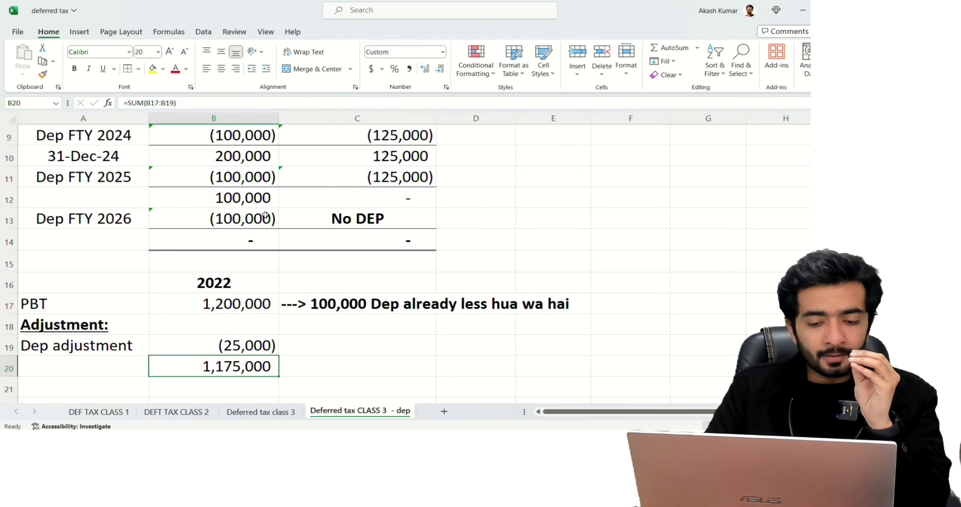
Highlight the 2022 accounting depreciation in B5 in yellow, and undo the fill.
scroll(265, 215, up, 3)
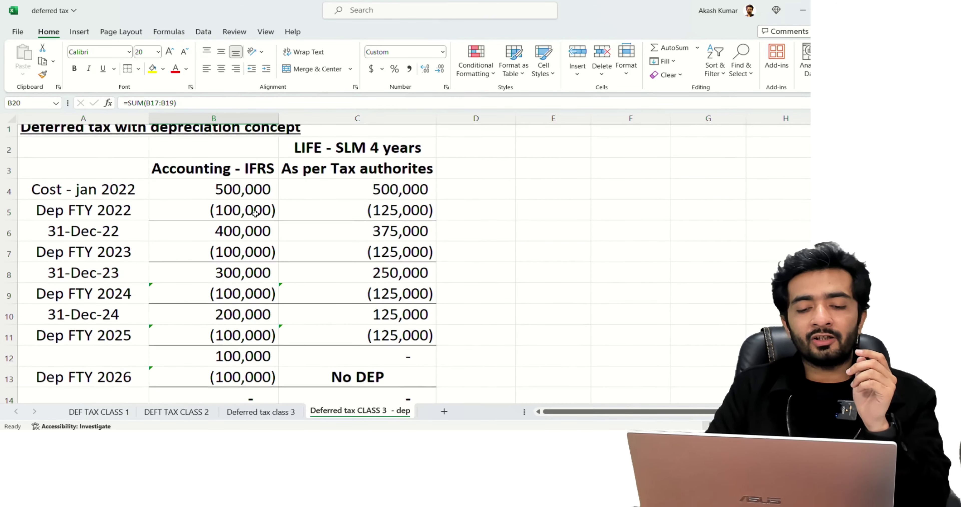
click(231, 209)
click(152, 69)
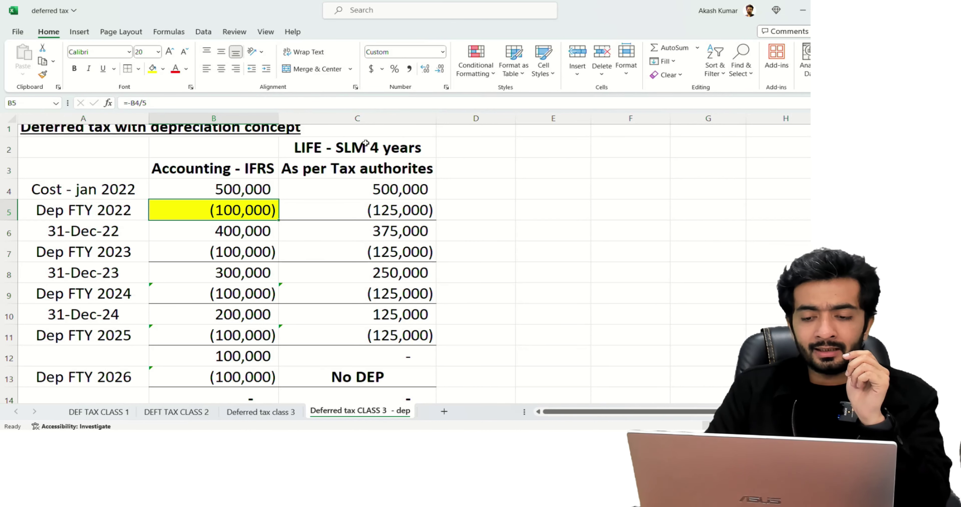
click(371, 210)
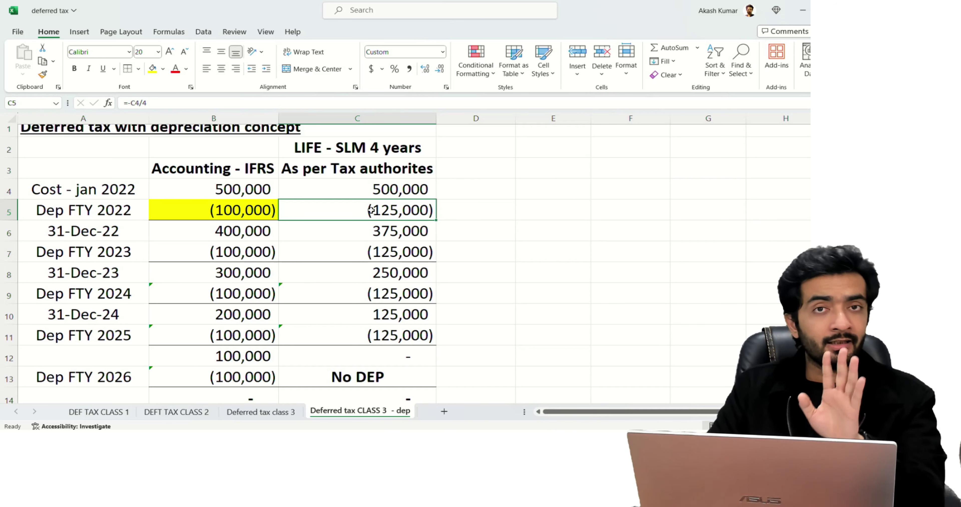
key(Right)
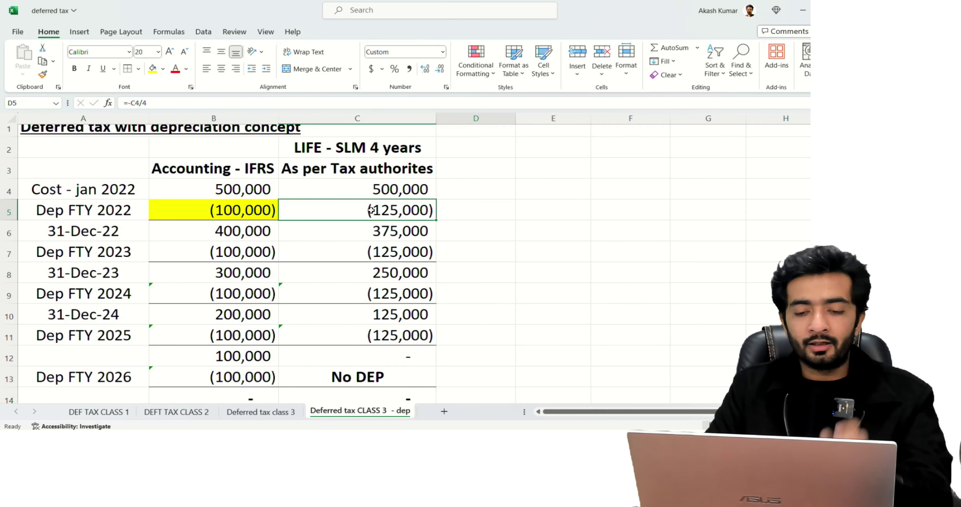
key(ctrl+z)
Calculate the 2022 depreciation difference in D5 as tax depreciation C5 minus accounting depreciation B5.
key(Right)
key(Right)
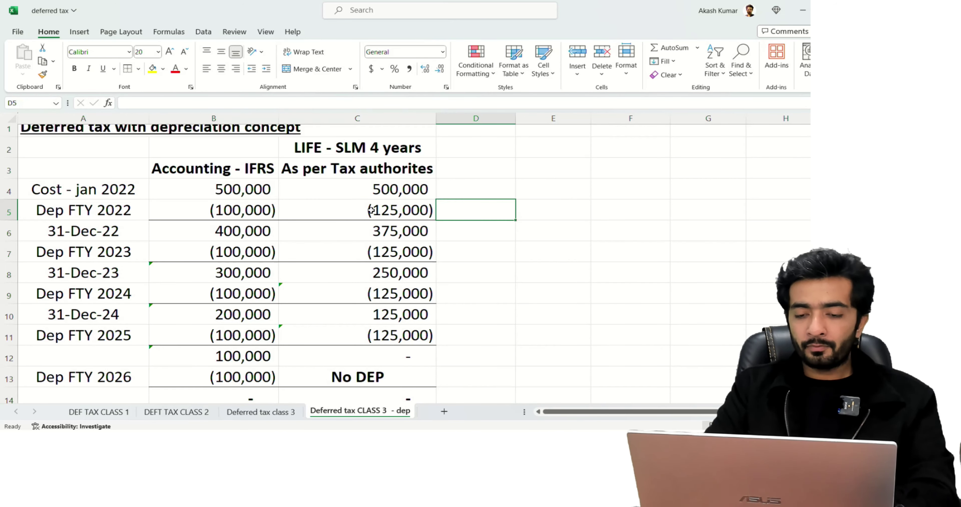
text(=)
key(Left)
key(Left)
key(Right)
text(-)
key(Left)
key(Left)
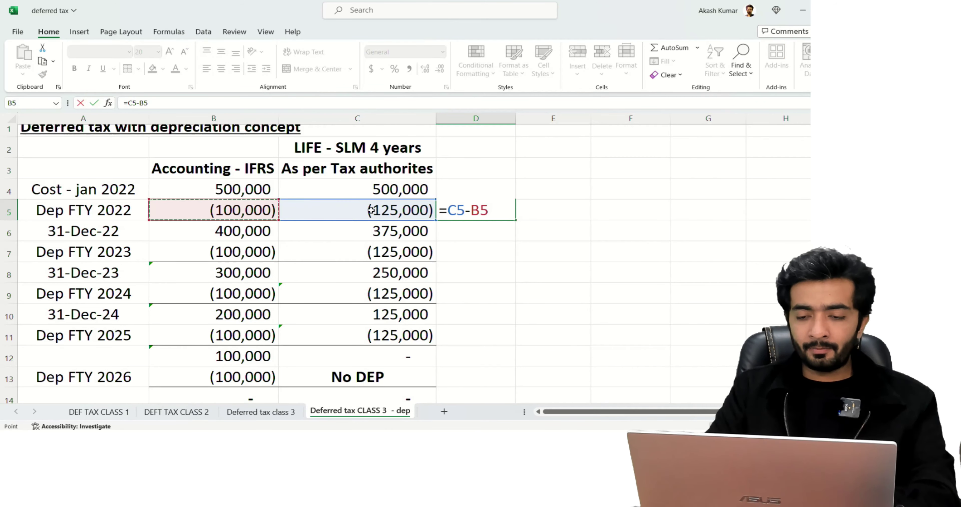
key(Return)
Copy the D5 difference formula to D7, D9 and D11 for the 2023 to 2025 depreciation rows.
key(Up)
key(ctrl+c)
key(Down)
key(Down)
key(ctrl+v)
key(Down)
key(Down)
key(ctrl+v)
key(Down)
key(Down)
key(ctrl+v)
key(Escape)
Examine the combined depreciation differences in D5:D11 and compare them with the 2026 accounting depreciation.
key(shift+Up)
key(shift+Up)
key(shift+Up)
key(shift+Up)
key(shift+Up)
key(shift+Up)
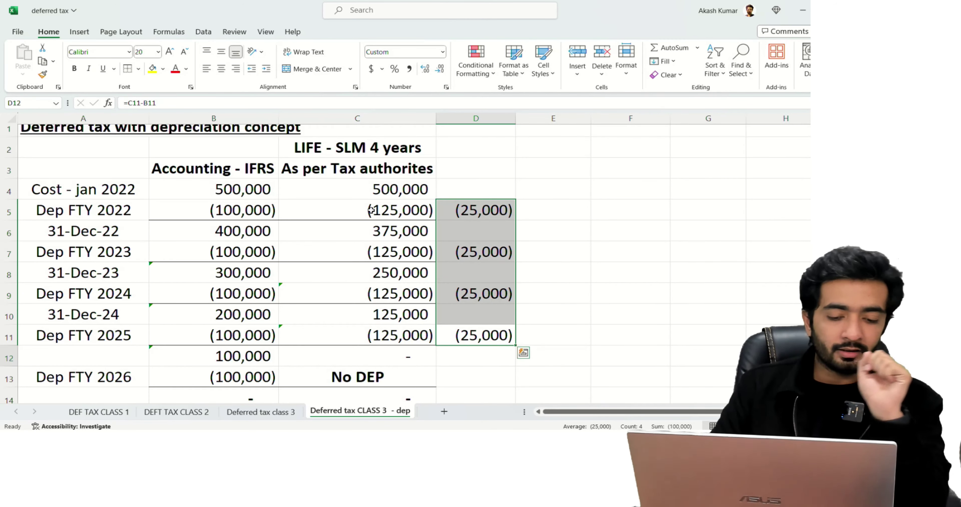
key(Down)
key(Down)
key(Down)
key(Left)
key(Left)
key(Up)
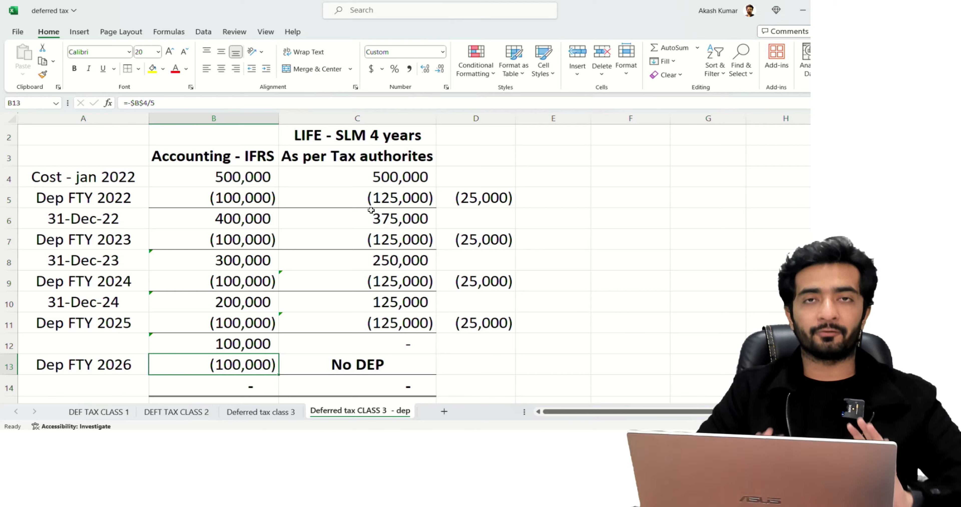
Enter the note "Taxable temp difference" in C19 beside the depreciation adjustment.
key(Down)
key(Down)
key(Down)
key(Down)
key(Down)
key(Down)
key(Down)
key(Down)
key(Down)
key(Down)
key(Down)
key(Down)
key(Down)
key(Down)
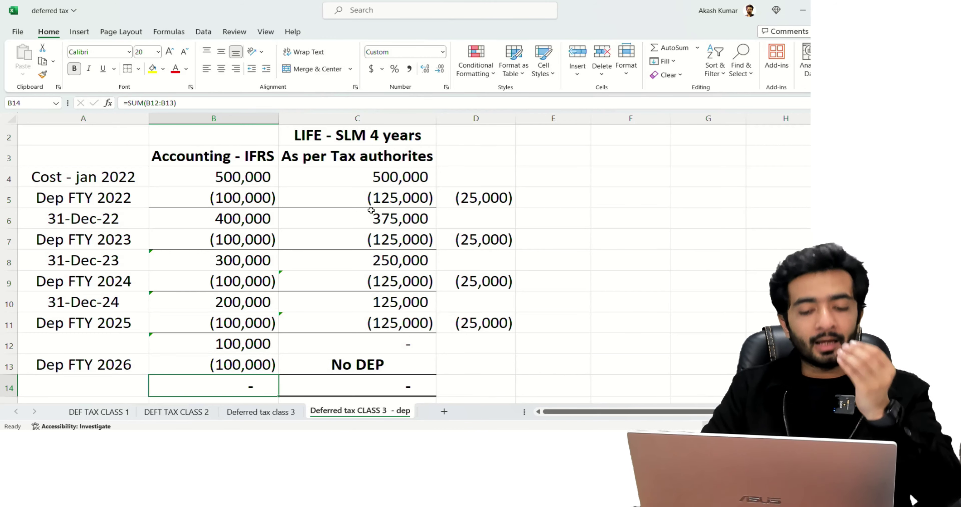
key(Up)
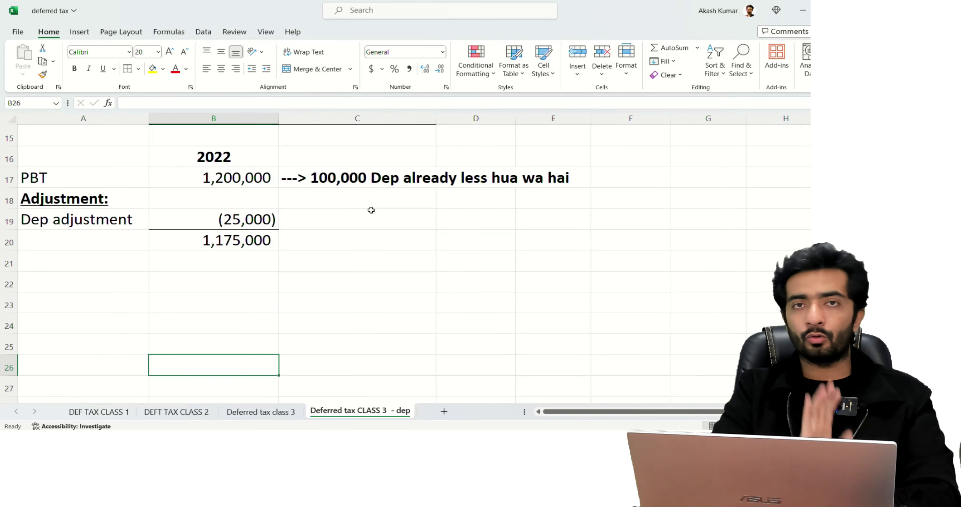
key(Right)
key(Up)
key(Up)
key(Up)
key(Up)
key(Up)
key(Up)
key(Up)
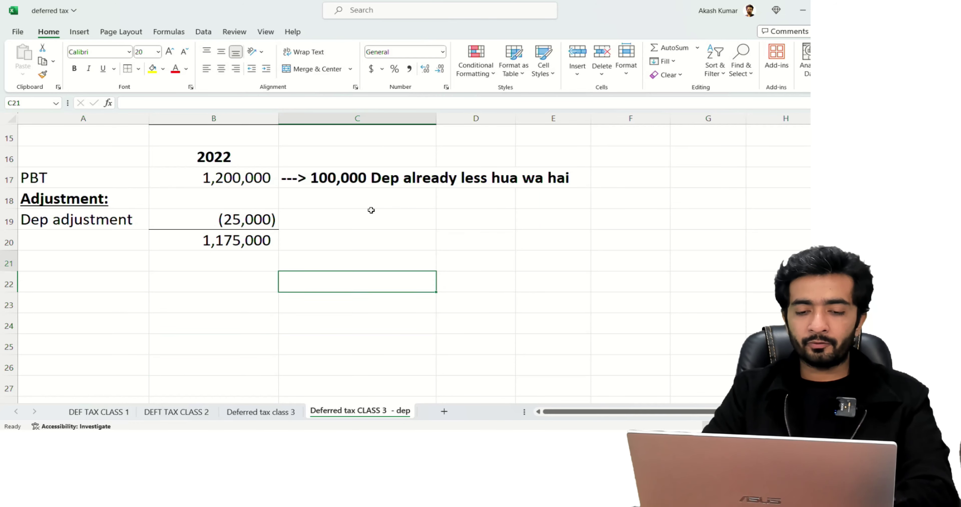
text(Tasa)
key(BackSpace)
text(xab)
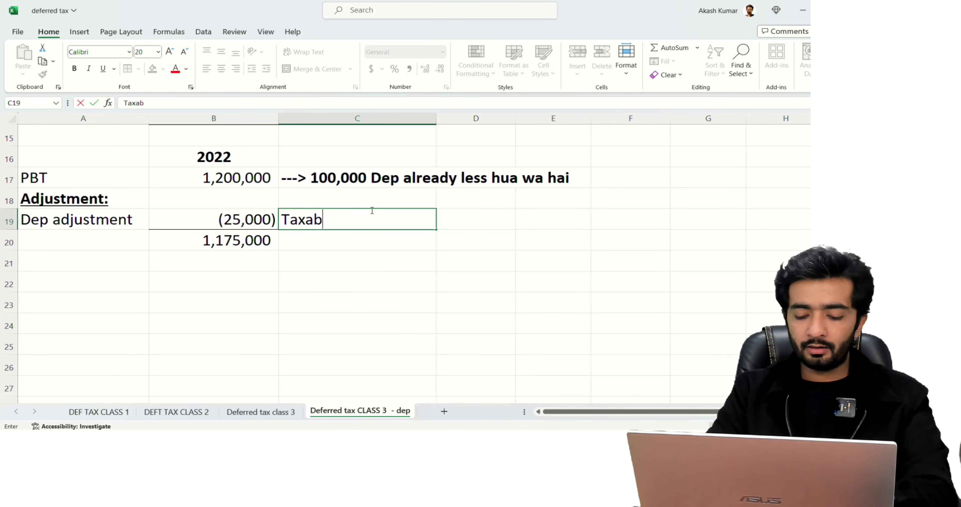
text(le temp difference)
key(Return)
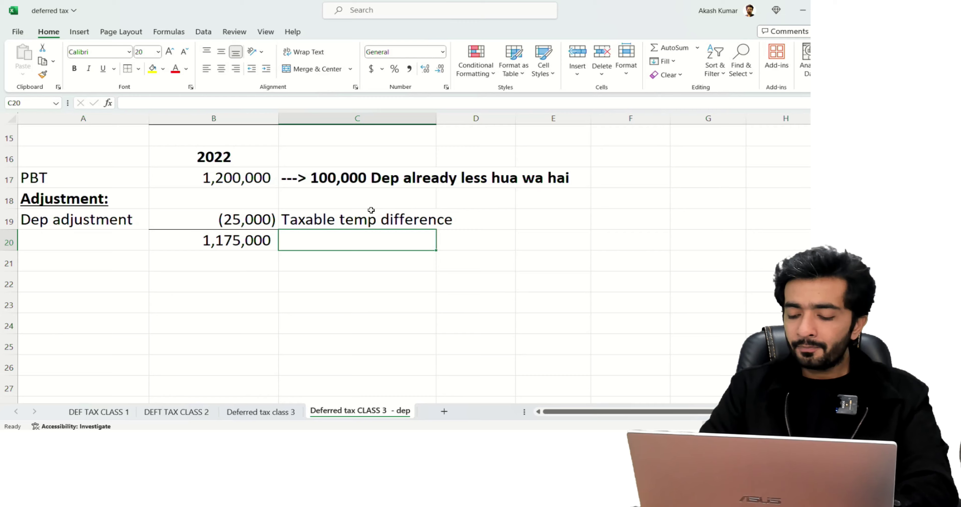
Append "- DTE" to the taxable temp difference note in C19.
click(371, 210)
key(F2)
text(- DTE)
key(Return)
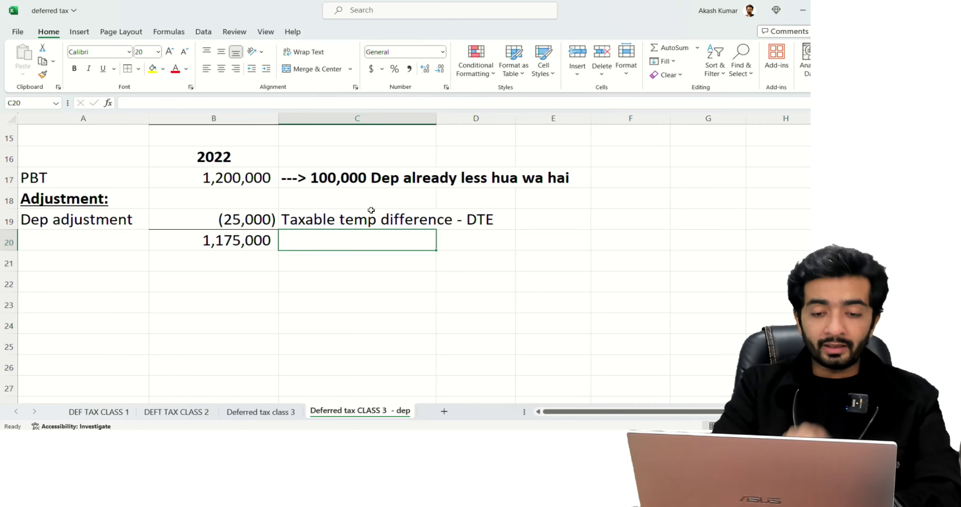
Enter the label "Tax rate" in A21 with the rate 29% in B21.
click(213, 176)
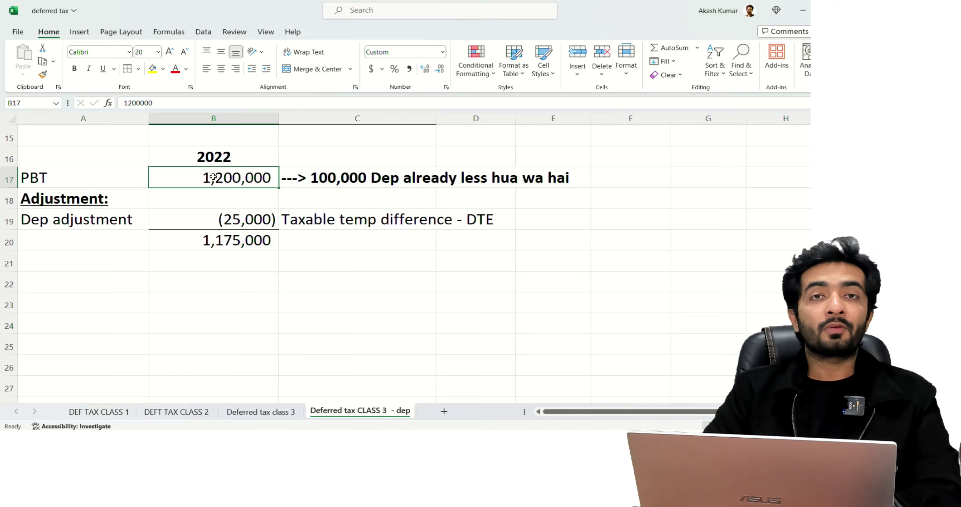
click(231, 220)
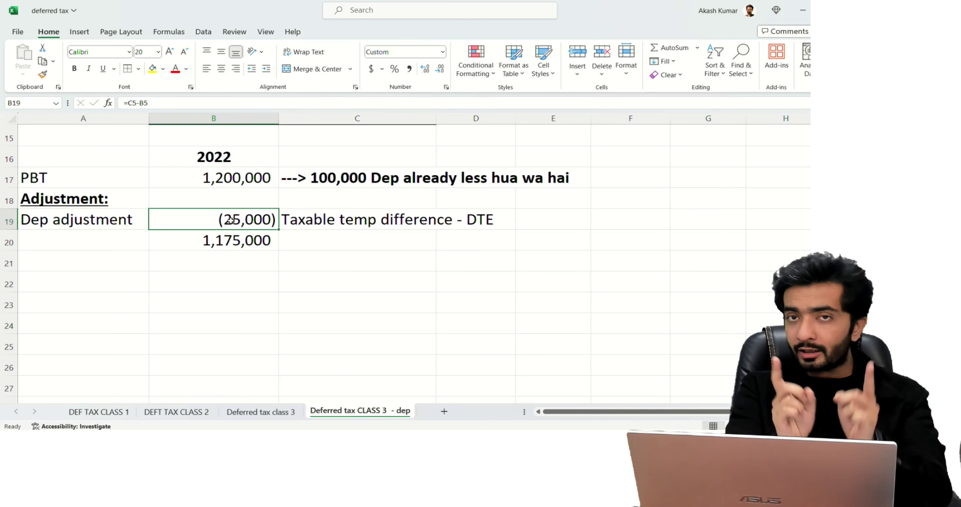
key(Down)
key(Down)
key(Left)
text(Tax rate)
key(Tab)
text(29%)
key(Return)
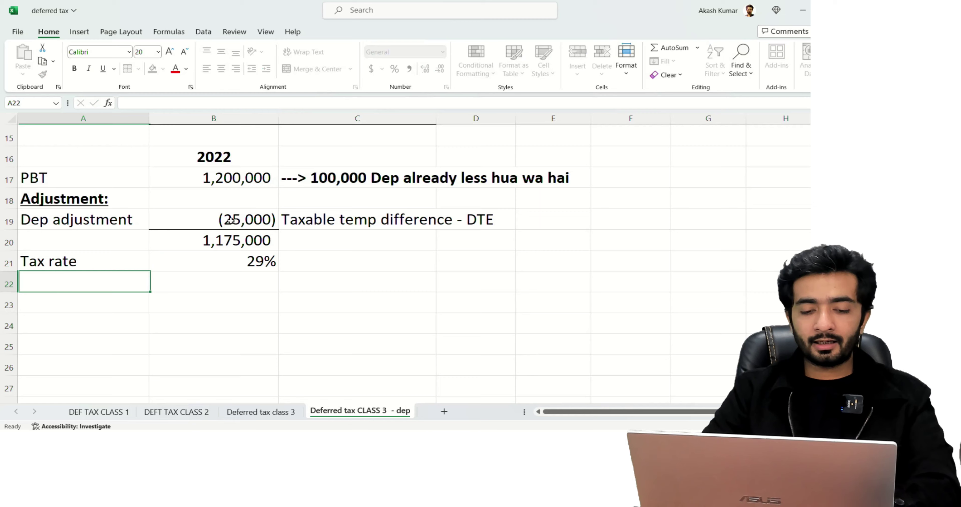
Centre the tax rate in B21 horizontally.
key(Up)
key(Right)
key(alt+h)
key(a)
key(c)
Calculate the current tax in B22 as the adjusted profit in B20 times 29%.
key(Down)
text(=)
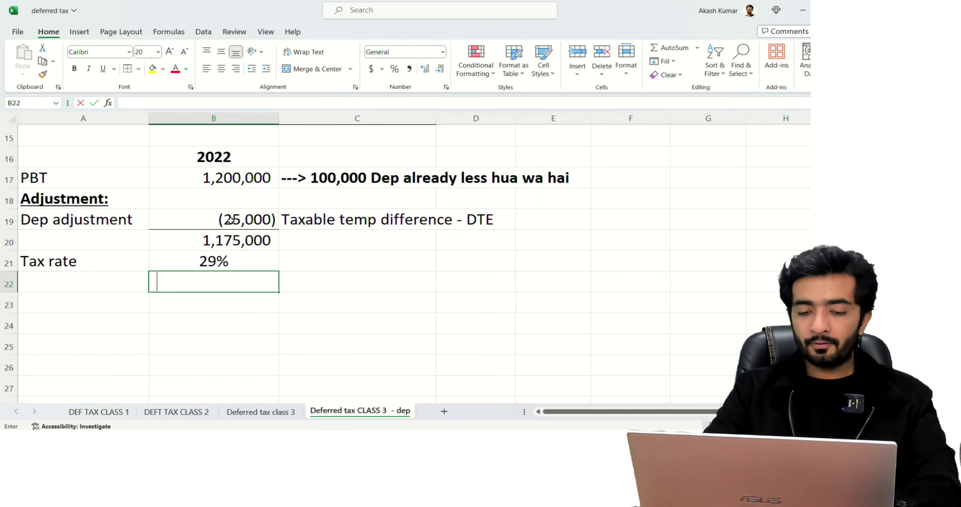
key(Up)
key(Up)
text(*29%)
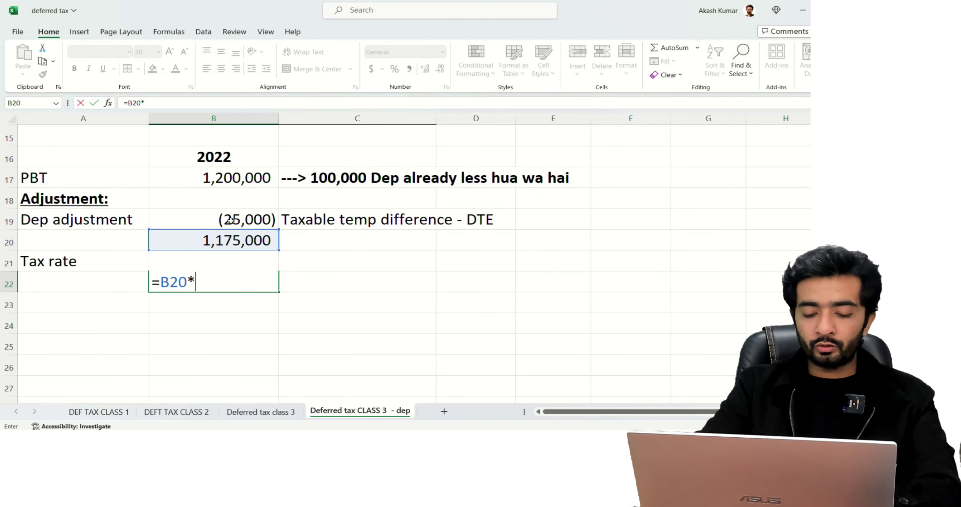
key(Return)
Format the tax amount in B22 as bold with a top and double bottom border.
key(Up)
key(alt+h)
key(b)
key(u)
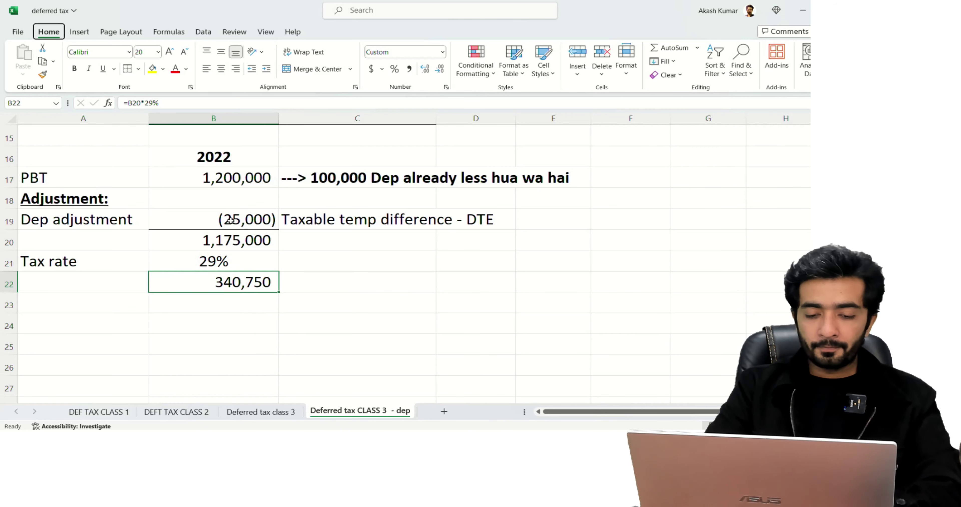
key(ctrl+b)
Merge A24:B24 and enter "Current tax exp" as the debit line of the journal entry.
key(Down)
key(Left)
key(Down)
key(shift+Right)
key(alt+h)
key(m)
key(m)
text(Current tax exp)
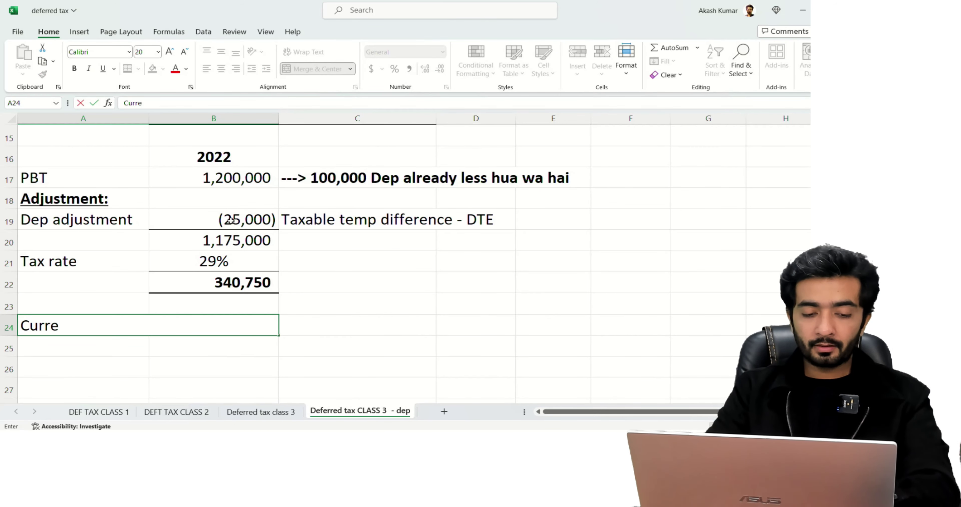
key(Right)
Copy the merged cell A24 to A25 and replace the copied text with "Deferred tax exp".
key(Left)
key(ctrl+c)
key(Down)
key(ctrl+v)
text(Deferred tax exp)
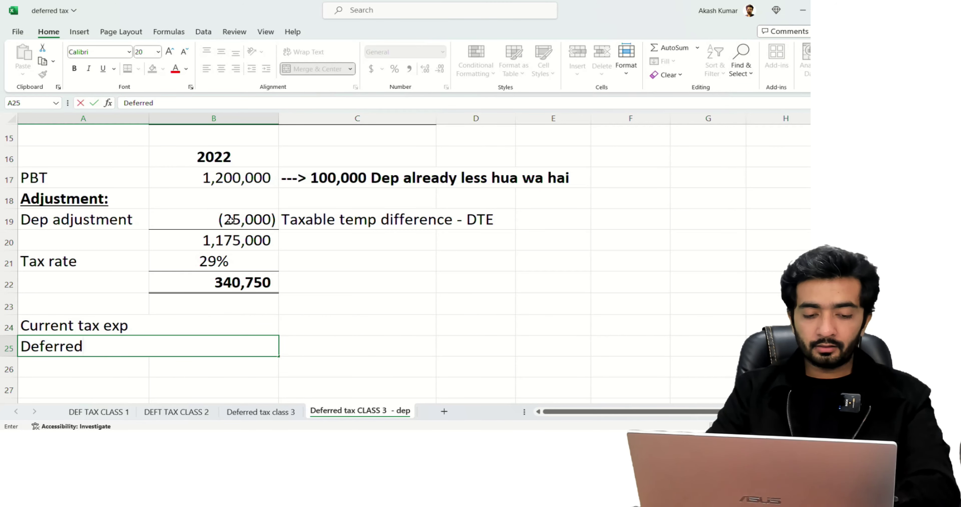
key(Right)
Centre the merged cell A25 and replace its text with "Tax payable".
key(Left)
key(alt+h)
key(a)
key(c)
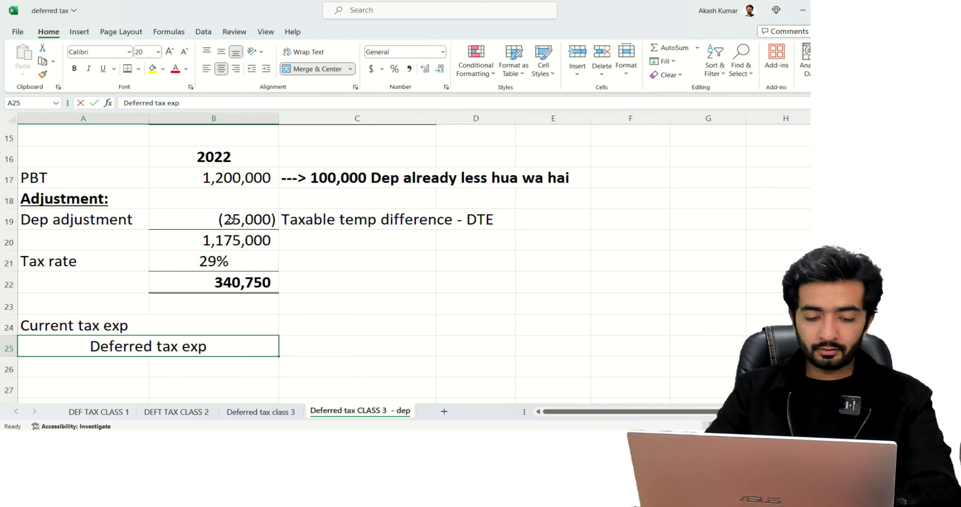
key(F2)
key(ctrl+shift+Left)
key(ctrl+shift+Left)
key(ctrl+shift+Left)
text(Tax payable)
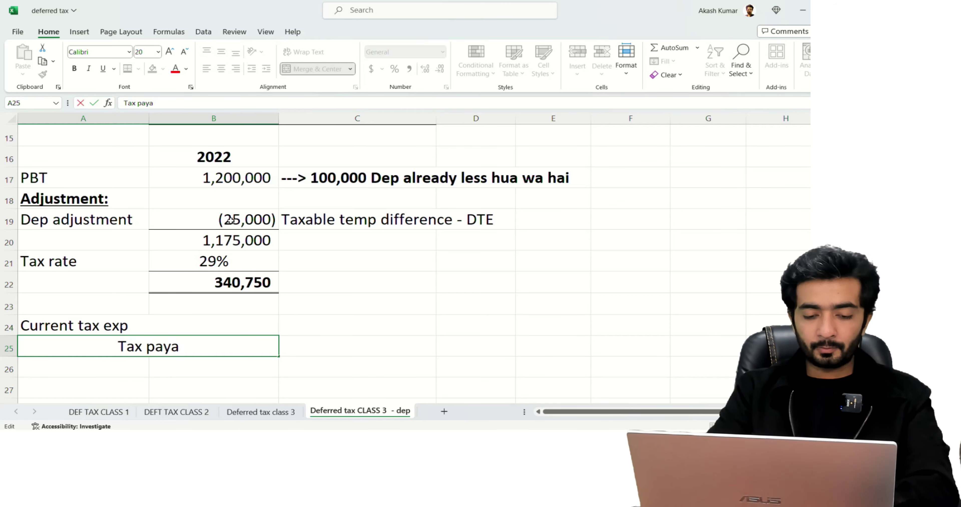
key(Tab)
Link the current tax expense debit in C24 to the tax amount in B22.
key(Up)
text(-)
key(Up)
key(Escape)
text(=)
key(Up)
key(Up)
key(Left)
key(Return)
Link the tax payable credit in D25 to the debit amount in C24.
key(Right)
text(=)
key(Left)
key(Up)
key(Return)
Apply all borders to the current tax journal entry in A24:D25.
key(Up)
key(Up)
key(Left)
key(Left)
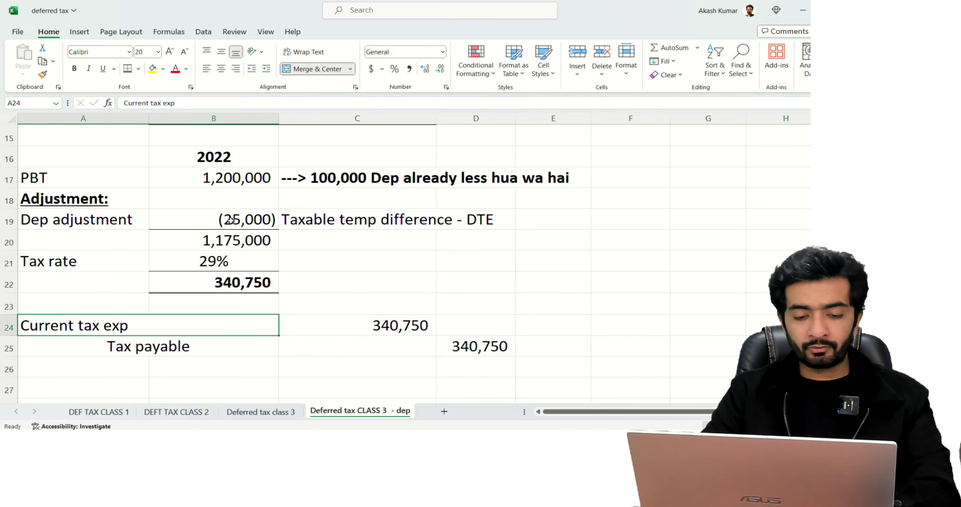
key(shift+Down)
key(shift+Right)
key(shift+Right)
key(ctrl+s)
key(Escape)
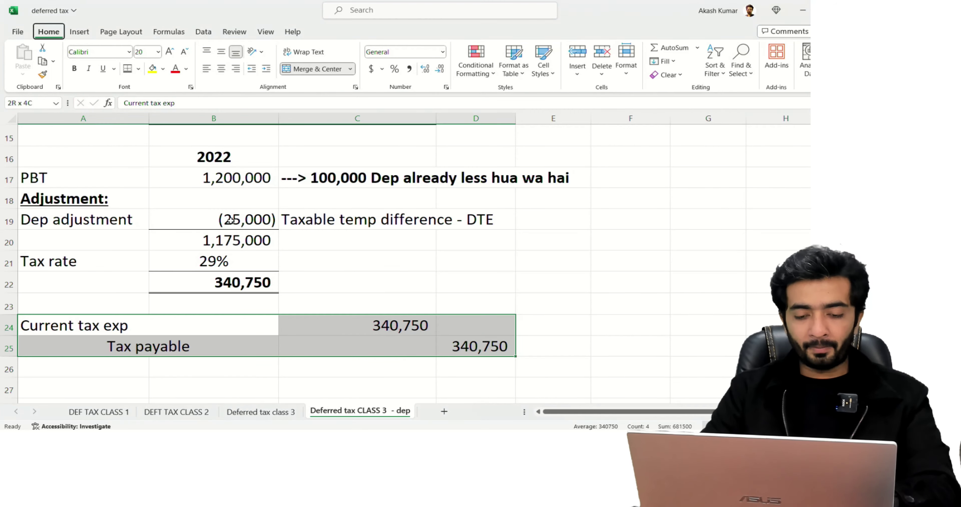
key(alt+h+b)
key(Escape)
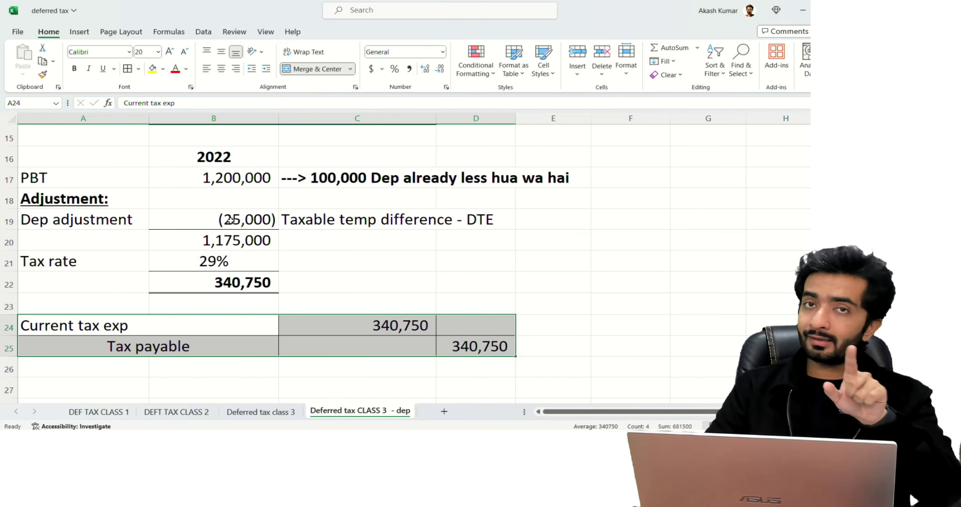
Copy the current tax journal entry in A24:D25 to rows 27 and 28.
key(shift+Left)
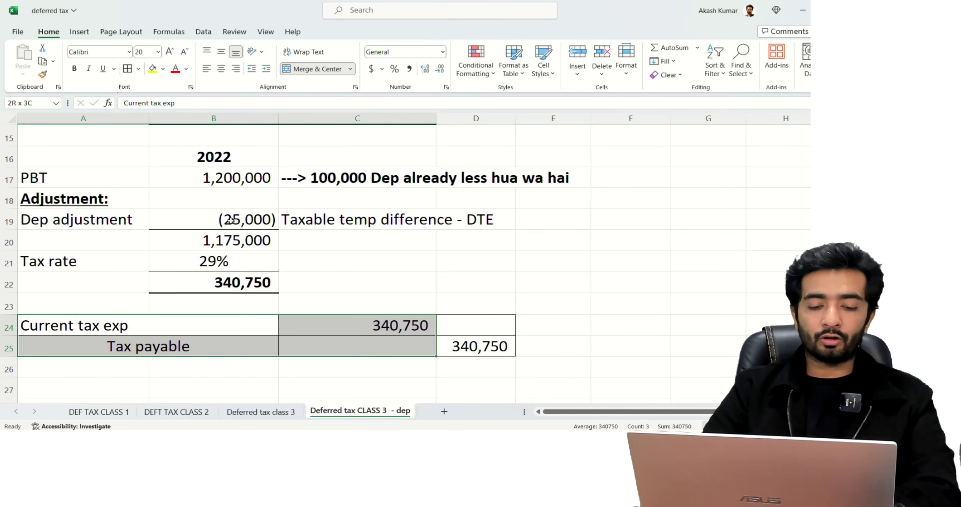
key(Down)
key(Down)
key(Down)
key(Down)
key(Up)
key(Up)
key(Up)
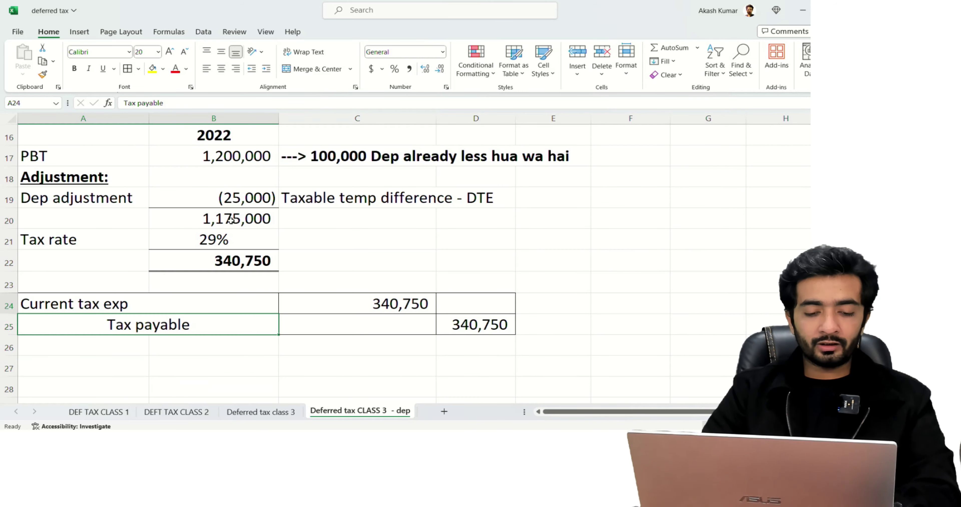
key(Up)
key(shift+Down)
key(shift+Right)
key(shift+Right)
key(ctrl+c)
key(Down)
key(Down)
key(Down)
key(ctrl+v)
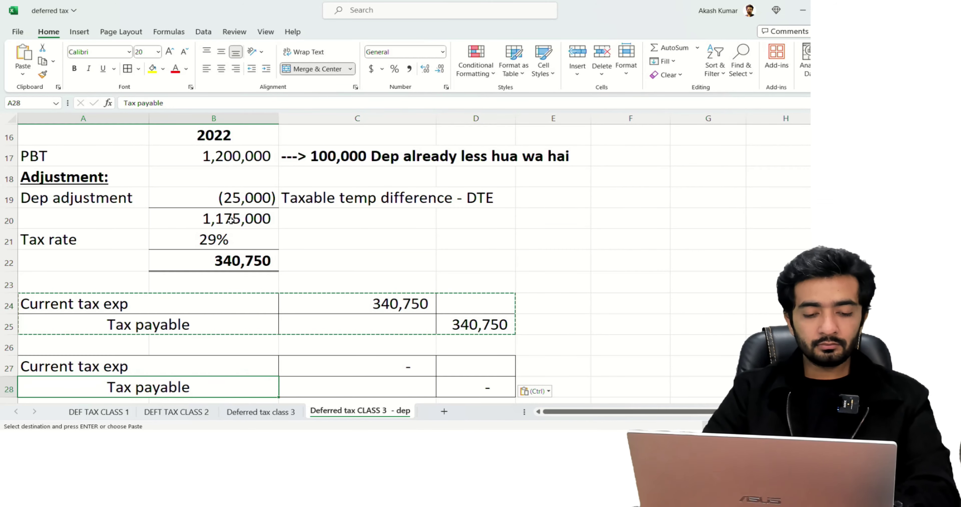
Relabel the copied journal entry "Deferred tax exp" in A27 and "Def tax liab" in A28.
text(Deferred tax exp)
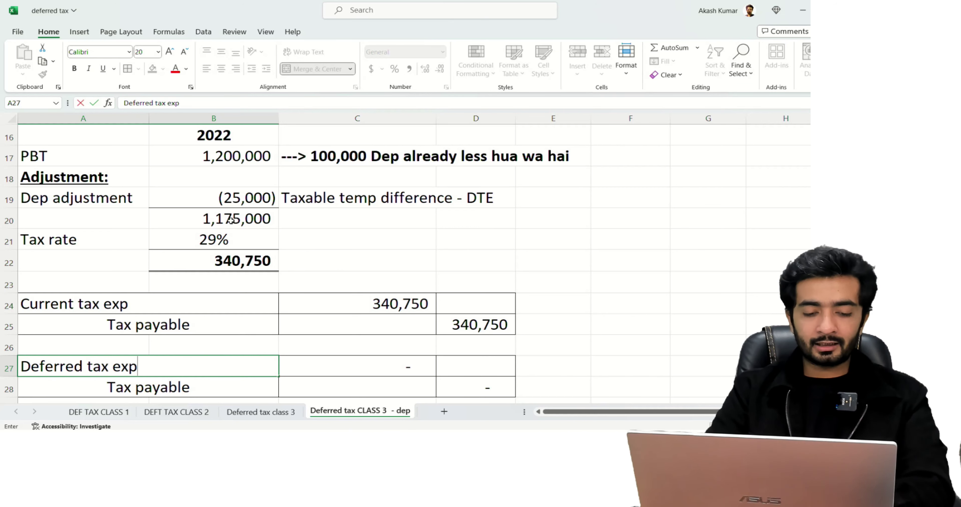
key(Return)
text(L)
key(BackSpace)
text(De)
key(BackSpace)
text(f tax liab)
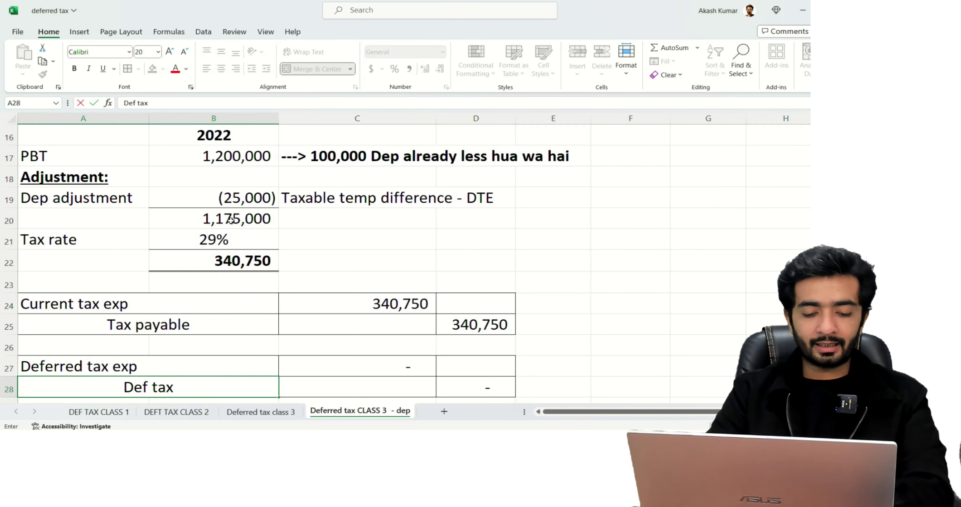
Calculate the deferred tax expense debit in C27 as the negative of the depreciation adjustment in B19 times 29%.
key(Tab)
key(Up)
text(=)
key(Up)
key(Up)
key(Escape)
text(-)
key(Left)
key(Up)
key(Up)
key(Up)
key(Up)
key(Up)
key(Up)
key(Up)
key(Up)
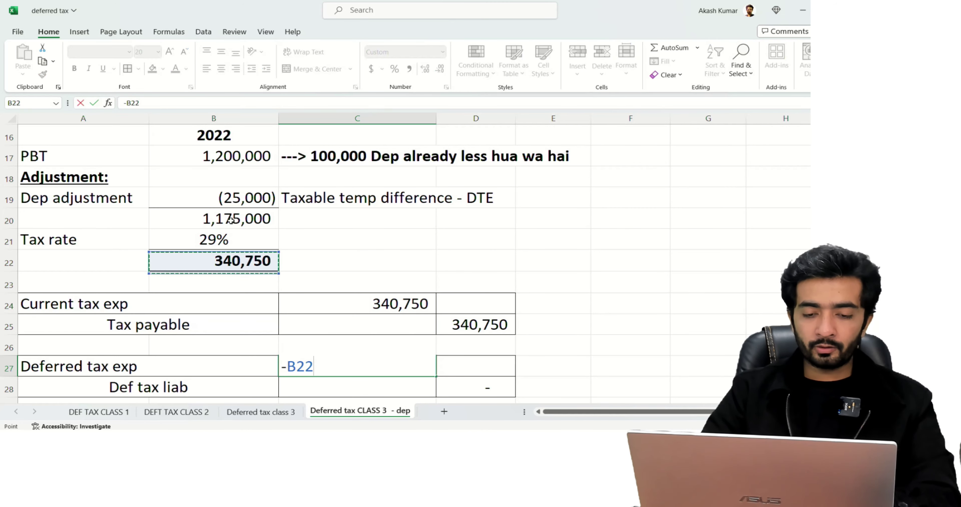
text(*29%)
key(Return)
Add the heading "RECON:" in A30 and make it bold and underlined.
key(Up)
key(Up)
key(Up)
key(Left)
key(Right)
key(Down)
key(Down)
key(Down)
key(Down)
key(Down)
key(Left)
key(Left)
scroll(231, 220, down, 1)
text(REO)
key(BackSpace)
text(CON:)
key(ctrl+Return)
key(ctrl+b)
key(ctrl+u)
key(Down)
Label A31 "Accounting Tax" and enter the note "1.2M x 29%" in D31.
text(PBT)
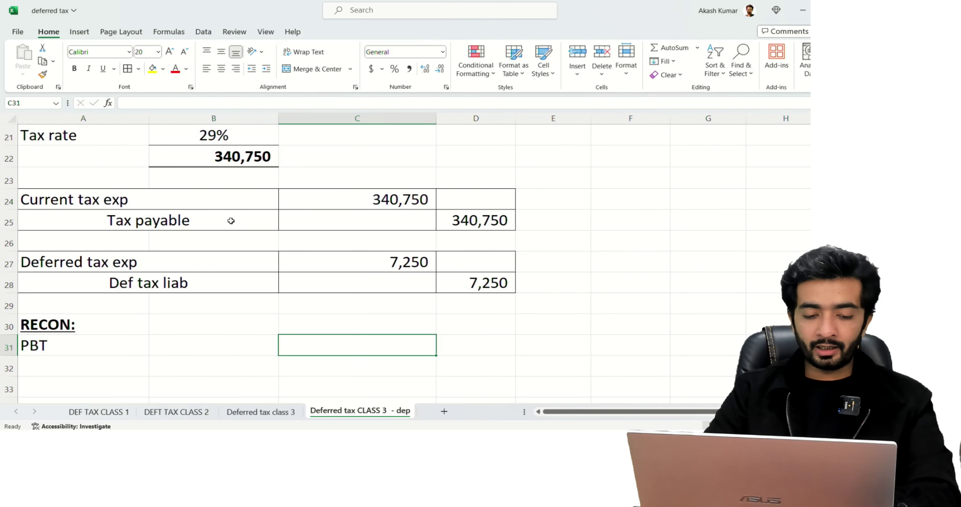
key(Left)
key(Left)
text(Accounting Tax)
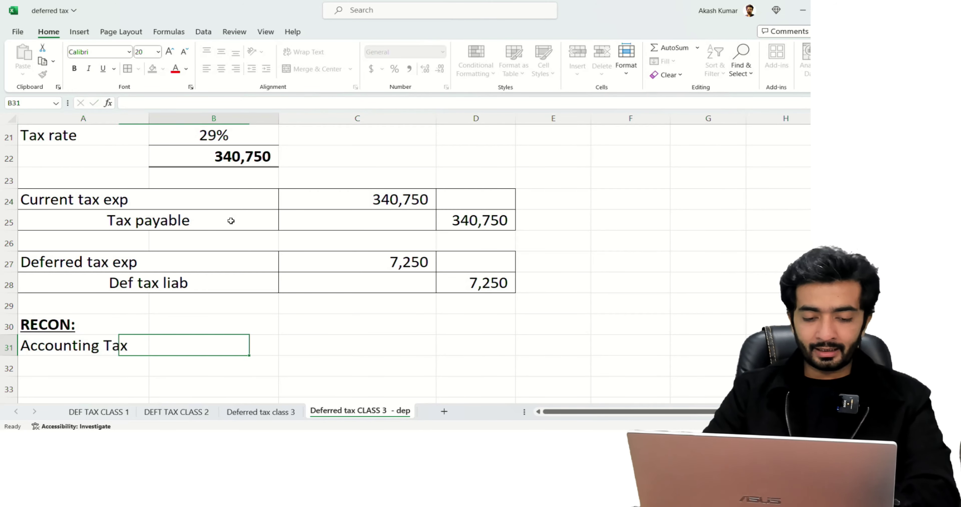
key(Right)
key(Right)
key(Right)
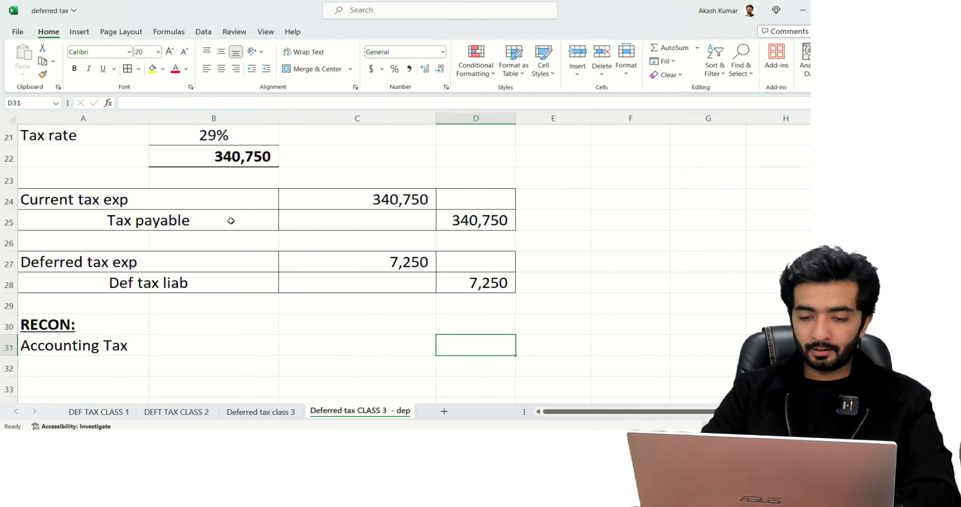
scroll(231, 221, up, 5)
scroll(231, 221, down, 5)
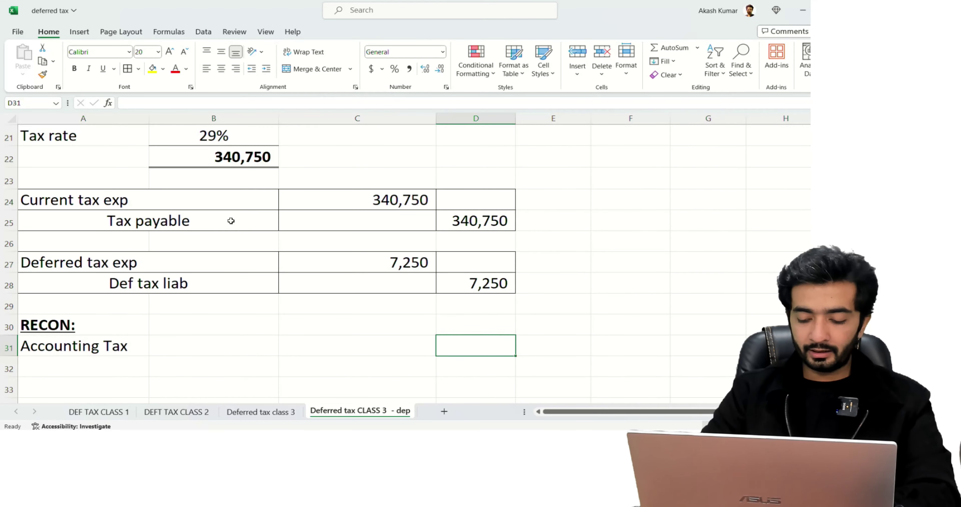
scroll(231, 221, down, 1)
text(1.2M x 29%)
key(Return)
Calculate the accounting tax in C31 as the 2022 PBT in B17 times 29%.
key(Up)
key(Left)
text(=)
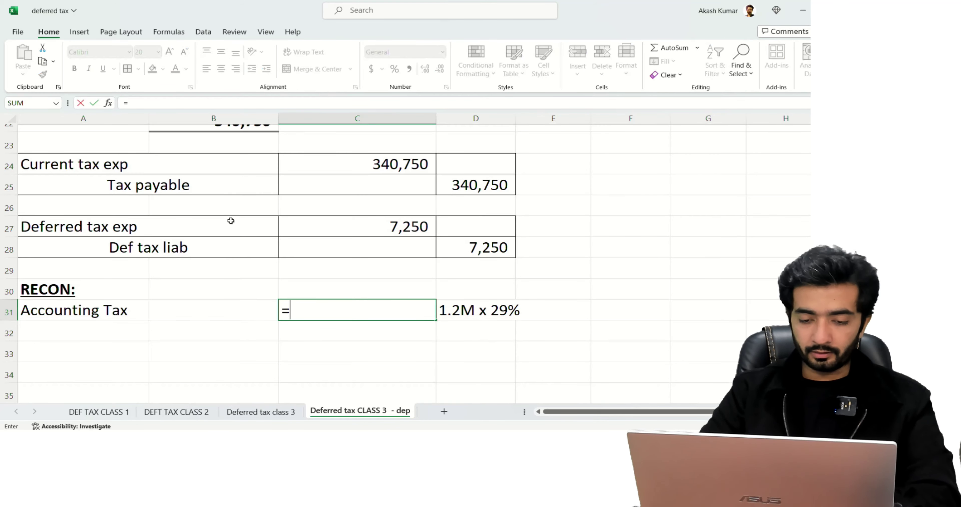
scroll(231, 221, up, 3)
click(250, 165)
text(*29%)
key(Return)
Add a "Current tax exp" line in A33 and link its amount in B33 to the journal debit in C24.
key(Return)
key(Left)
key(Left)
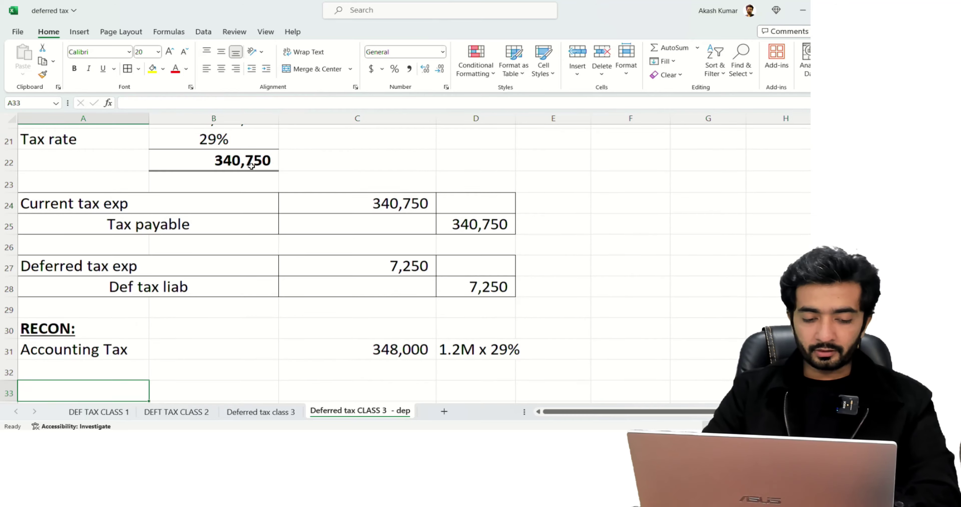
scroll(251, 166, down, 1)
text(Current tax exp)
key(Right)
key(Right)
key(Left)
text(=)
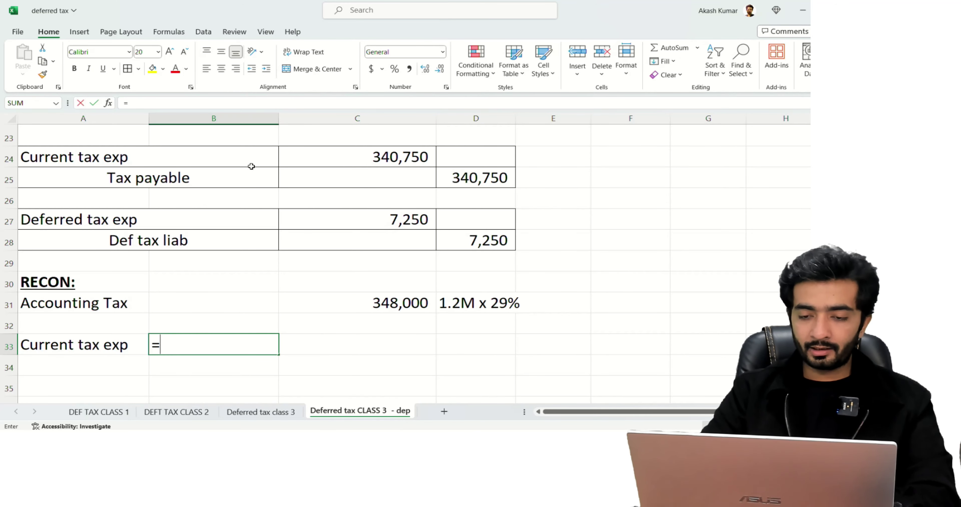
click(376, 154)
key(Return)
Add a "DTE" line in A34 and link its amount in B34 to the deferred tax debit in C27.
key(Left)
text(DTE)
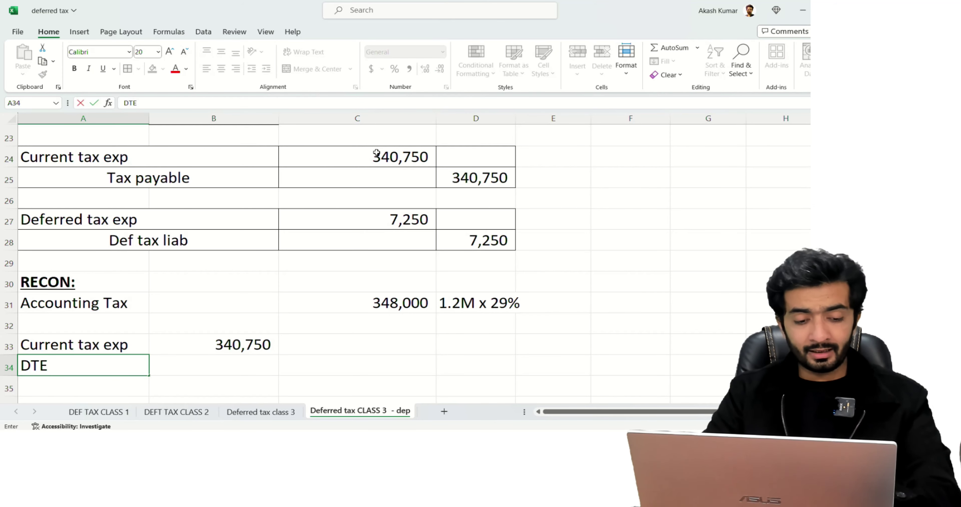
key(Right)
text(=)
key(Up)
key(Up)
key(Right)
key(Up)
key(Up)
key(Up)
key(Up)
key(Up)
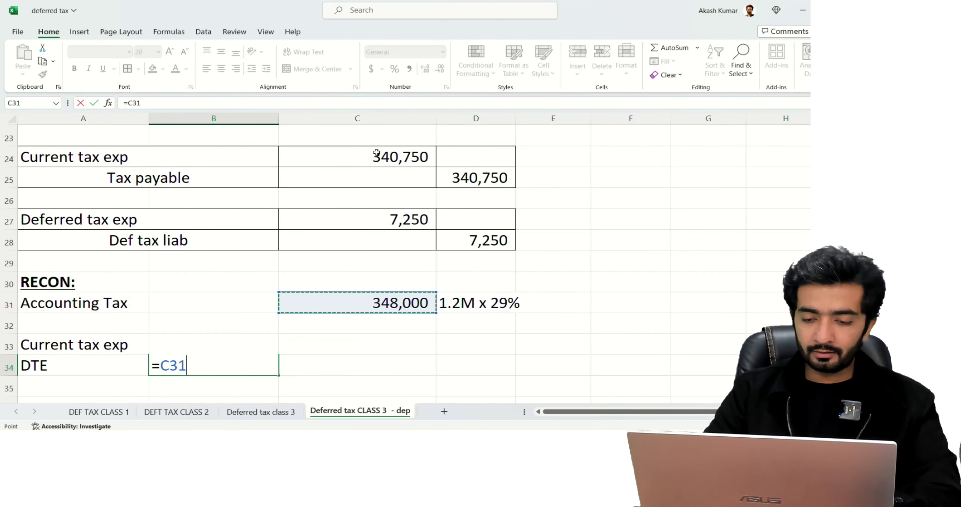
key(Tab)
Add the current tax expense and DTE amounts in C34 with =B34+B33 and make the total bold.
text(=)
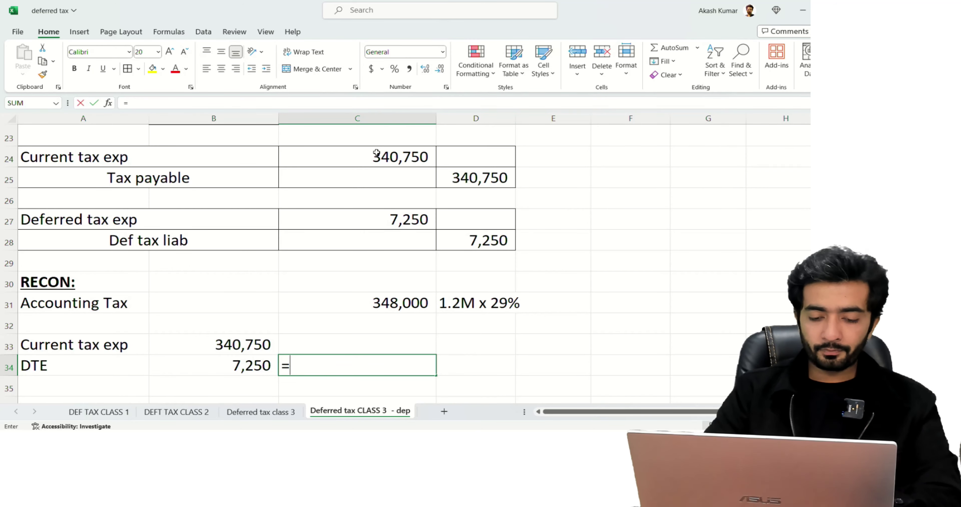
key(Left)
text(+)
key(Left)
key(Up)
key(Return)
key(Up)
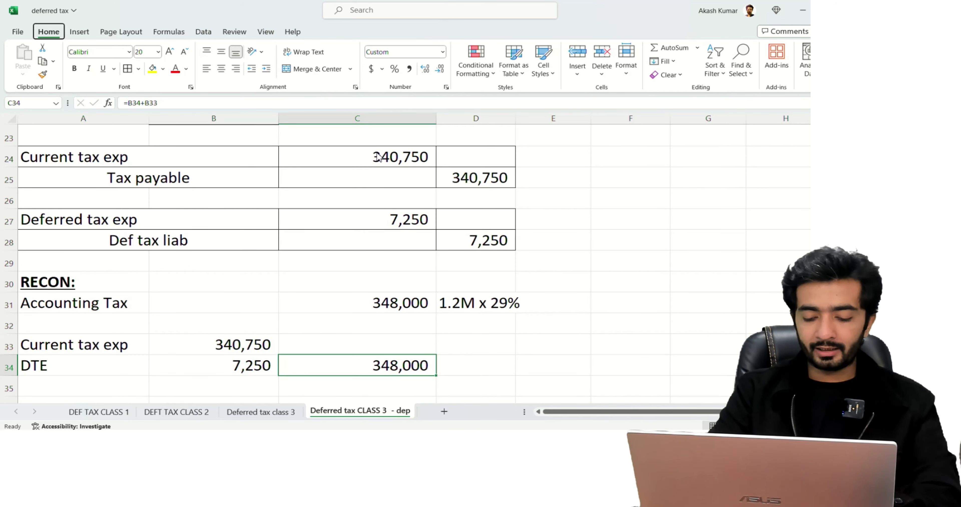
key(ctrl+b)
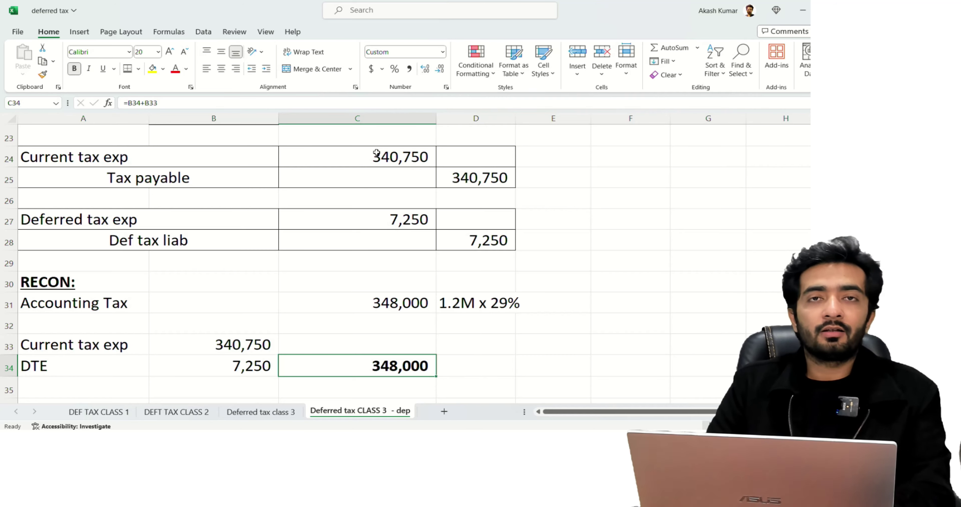
Review the 2022 tax computation and the yearly differences between IFRS and tax depreciation in the schedule.
key(Right)
key(Left)
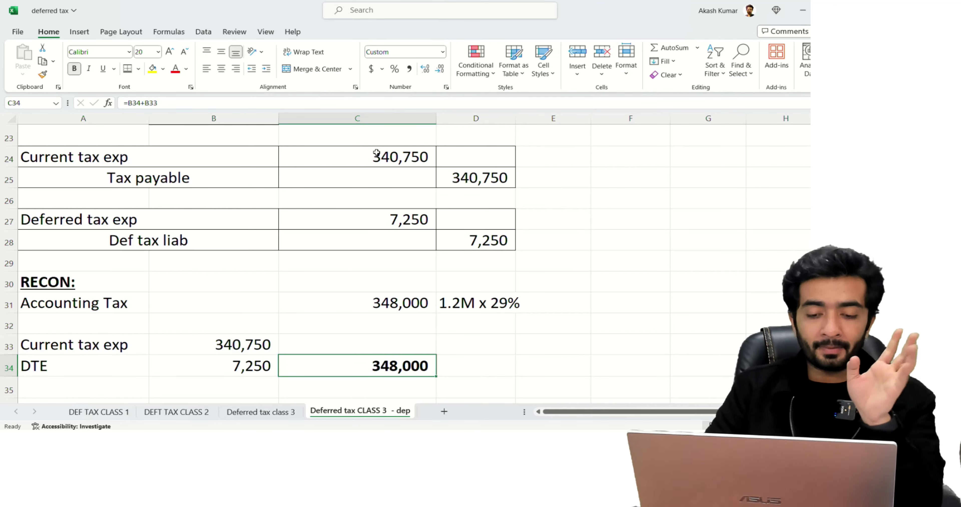
scroll(376, 153, up, 4)
scroll(376, 153, down, 2)
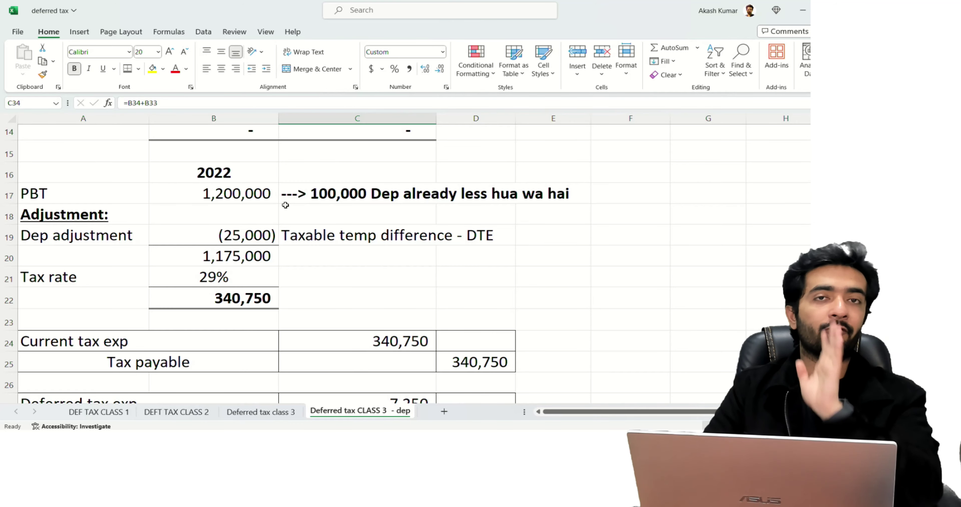
scroll(285, 205, up, 5)
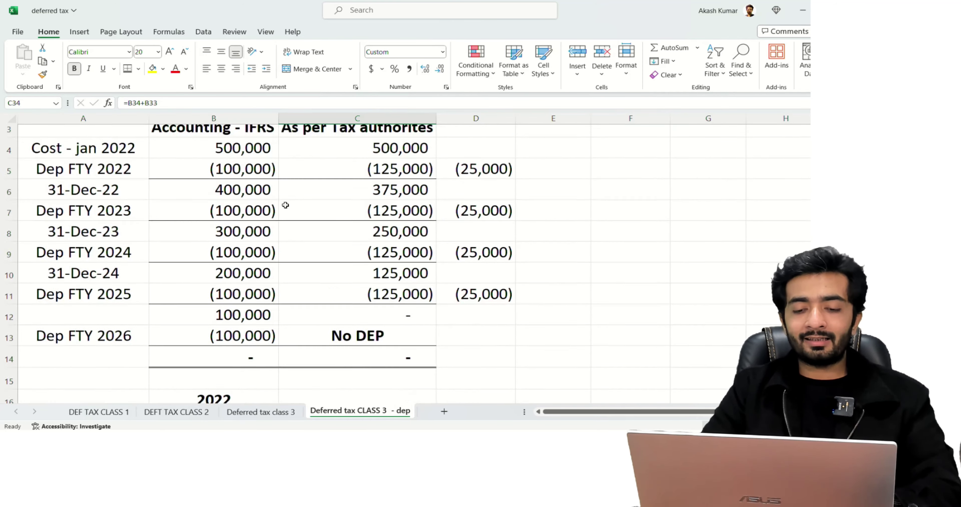
click(477, 254)
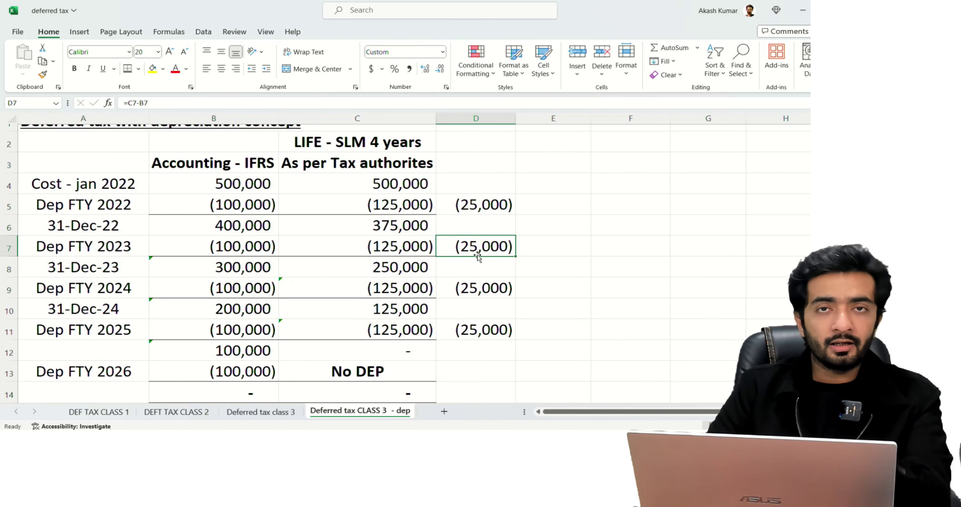
scroll(477, 255, down, 5)
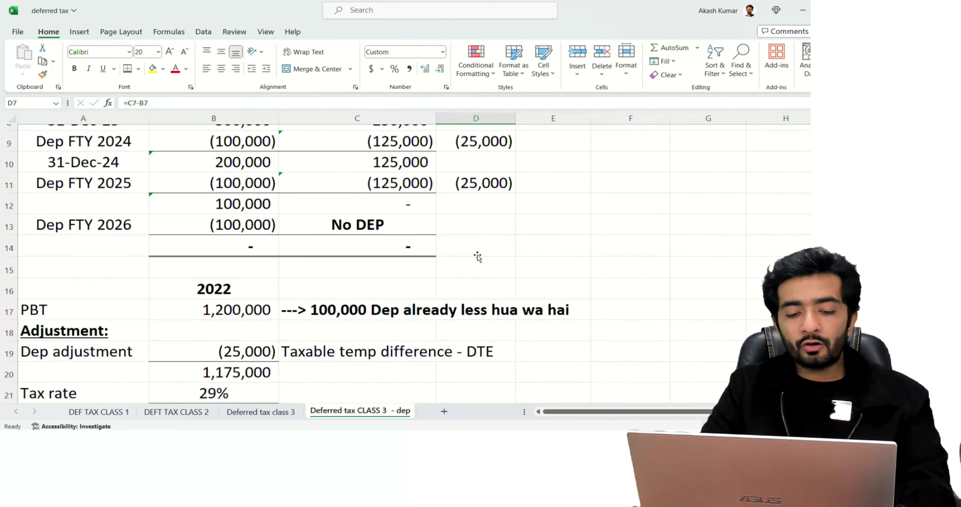
scroll(478, 255, up, 3)
scroll(477, 257, up, 3)
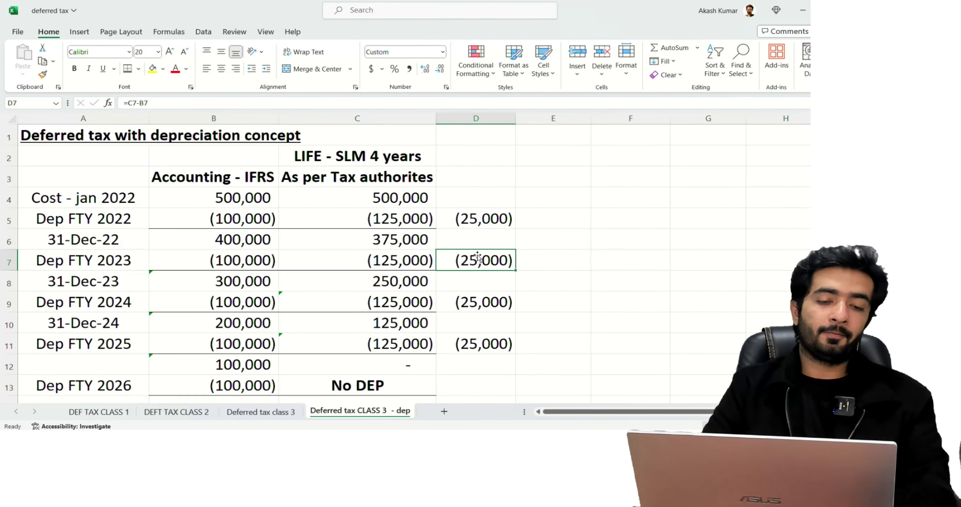